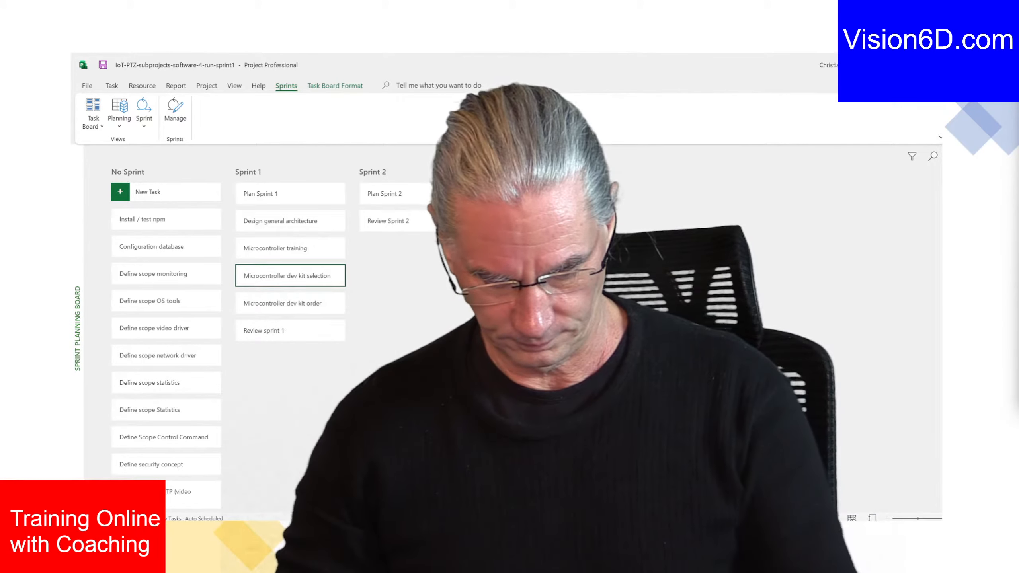
Step: Switch to the IoT-PTZ-subprojects-master-insert-agile-sub project and check the source of the inserted mechanical, optical and electronic subprojects under Hardware
key(super+Tab)
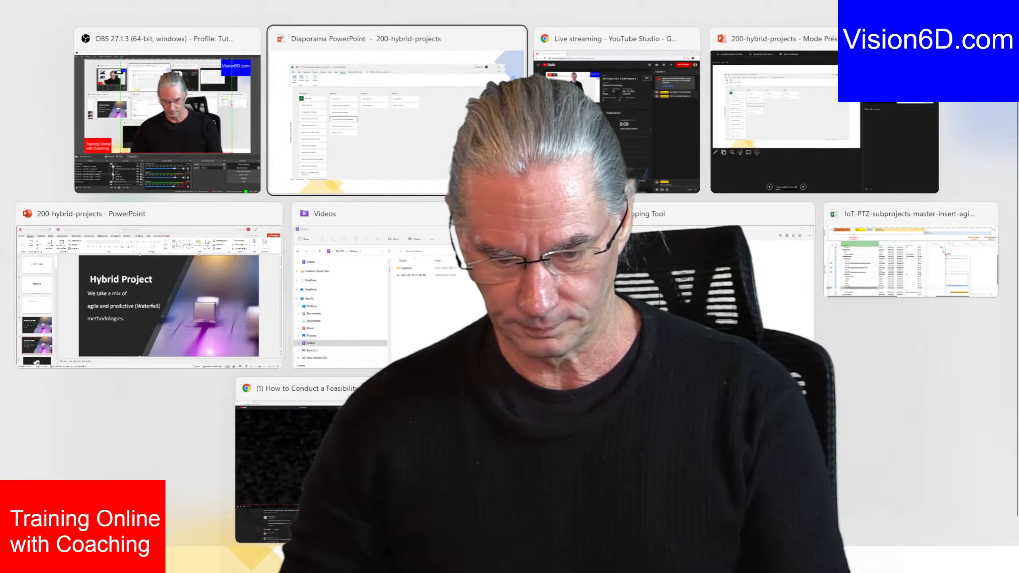
click(918, 256)
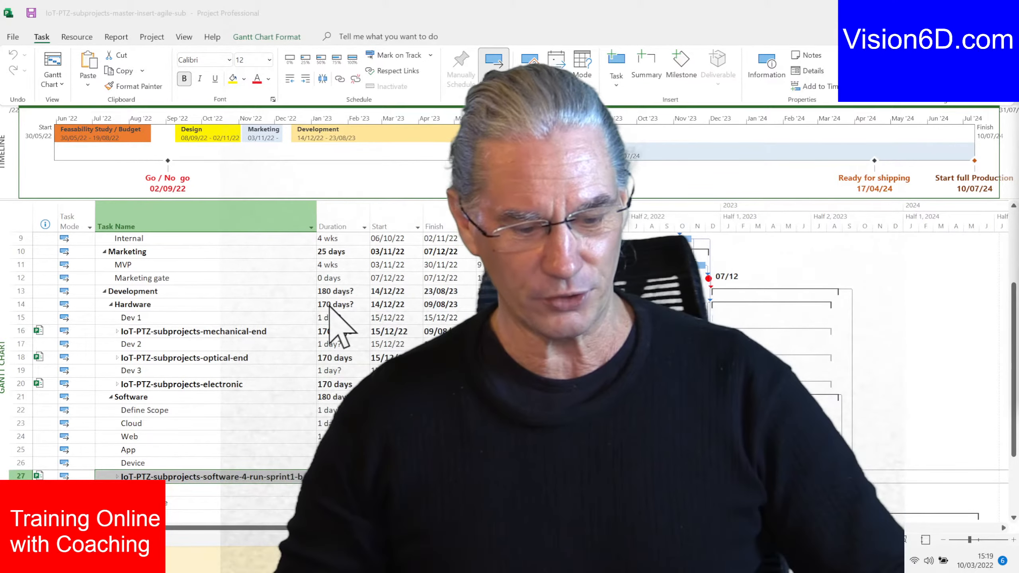
scroll(329, 306, down, 1)
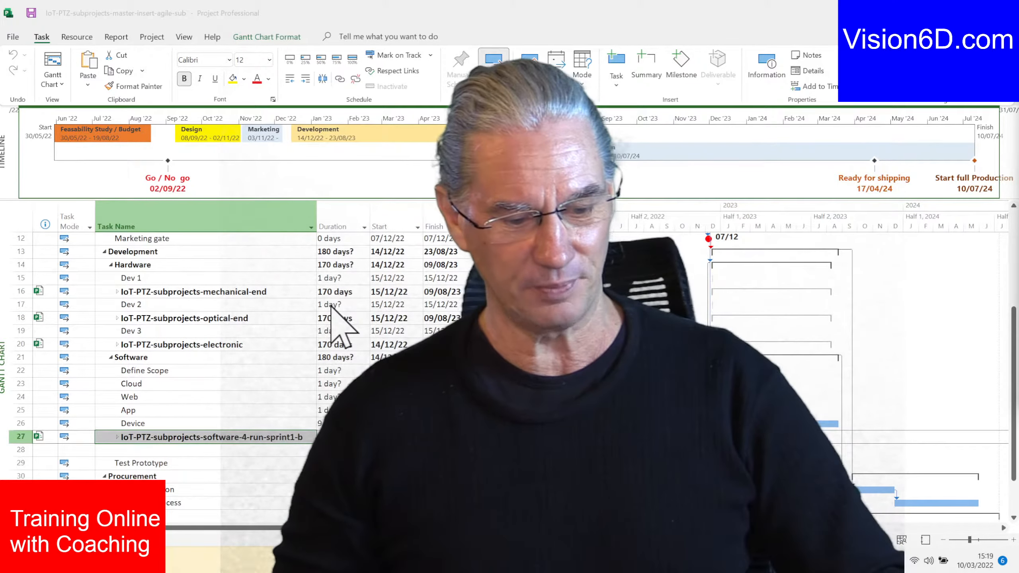
click(23, 291)
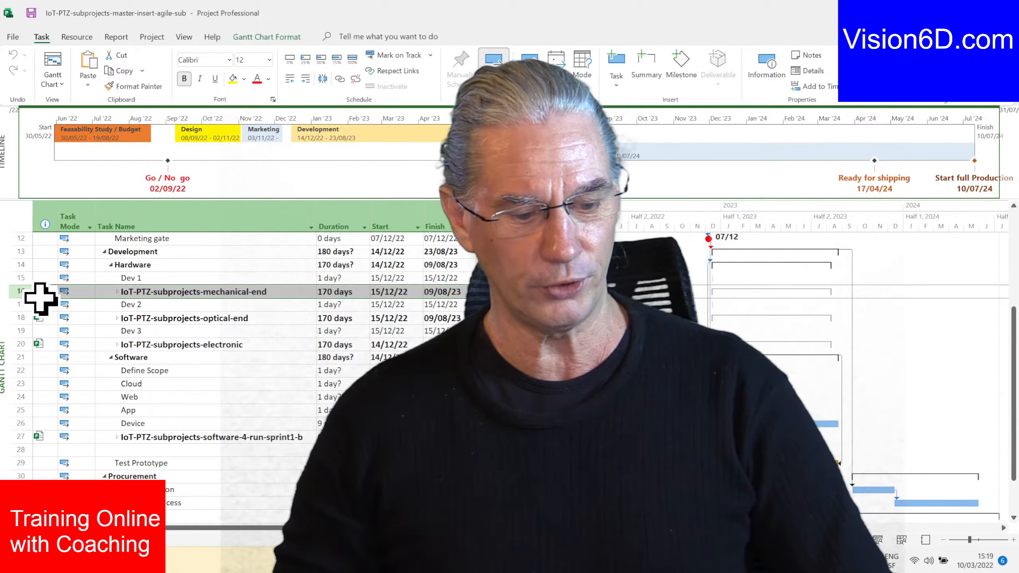
mouse_move(42, 296)
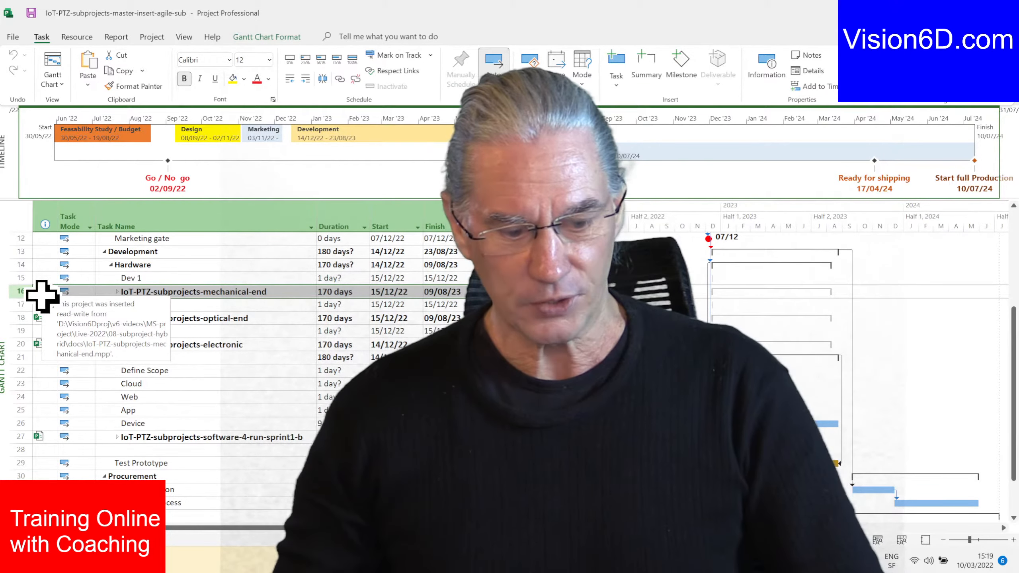
click(38, 321)
mouse_move(41, 317)
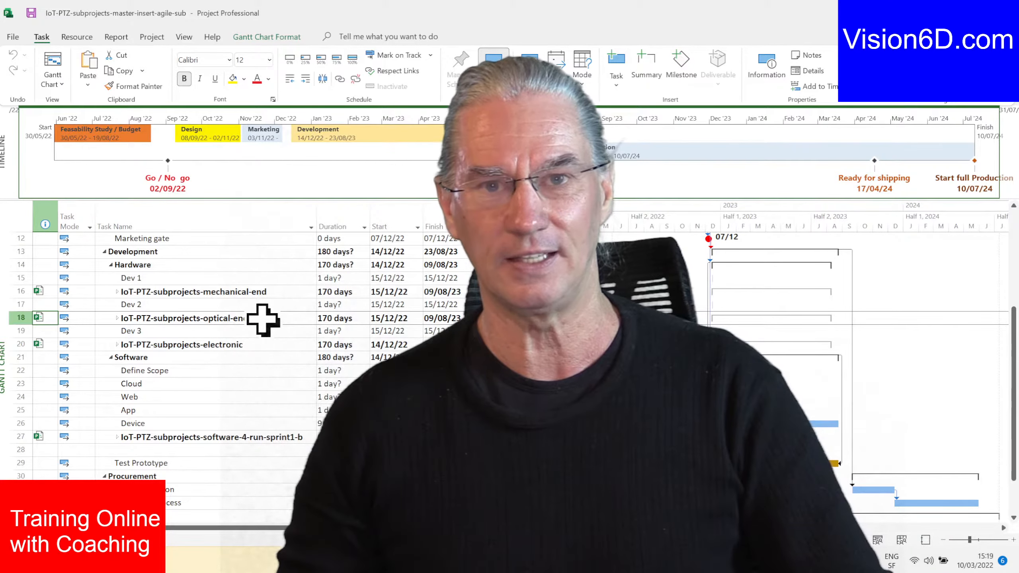
click(262, 347)
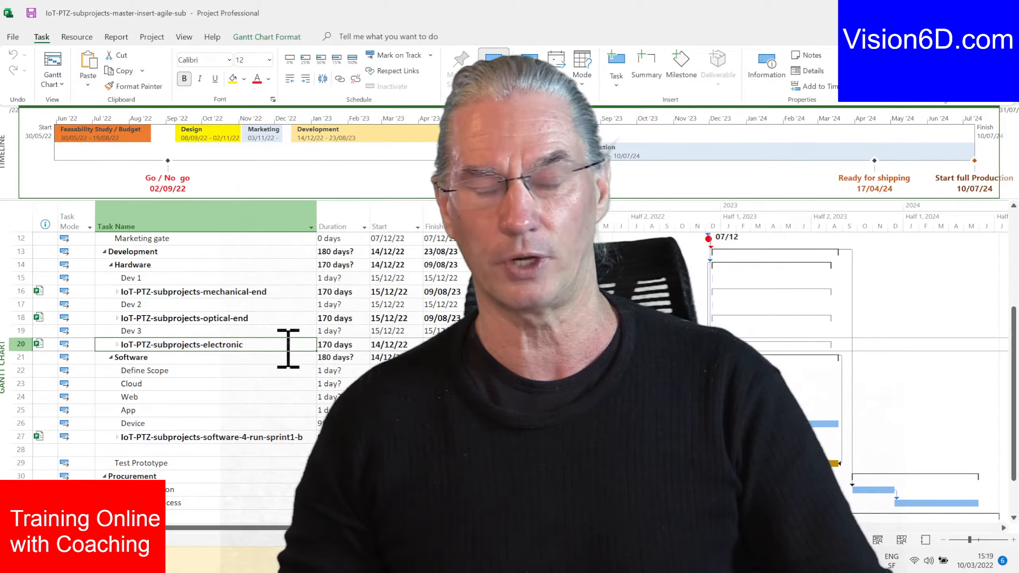
Step: Expand the IoT-PTZ-subprojects-electronic subproject and locate the inserted sprint 1 subproject under Software
click(117, 344)
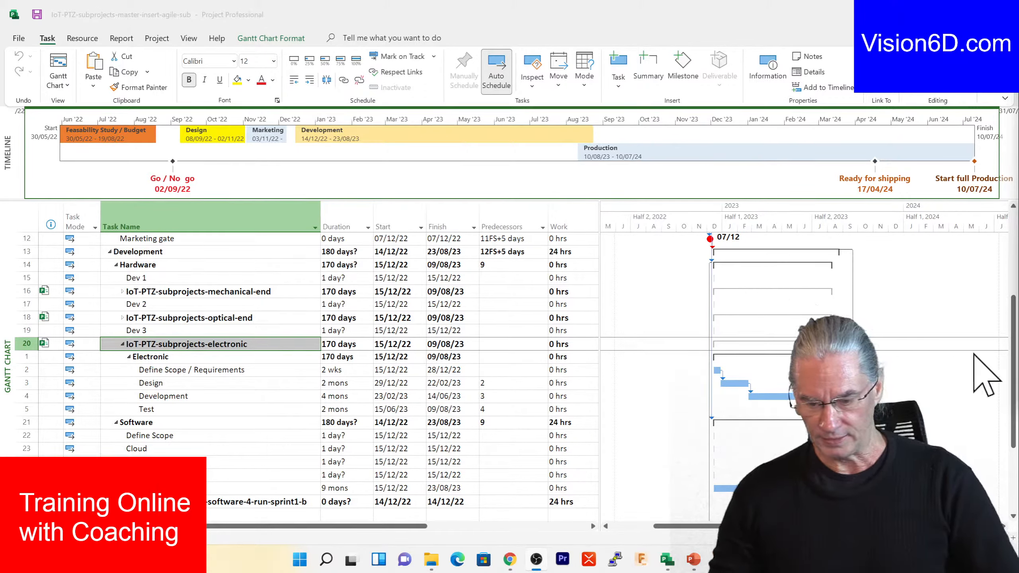
drag(1015, 366, 1015, 406)
scroll(1015, 405, down, 1)
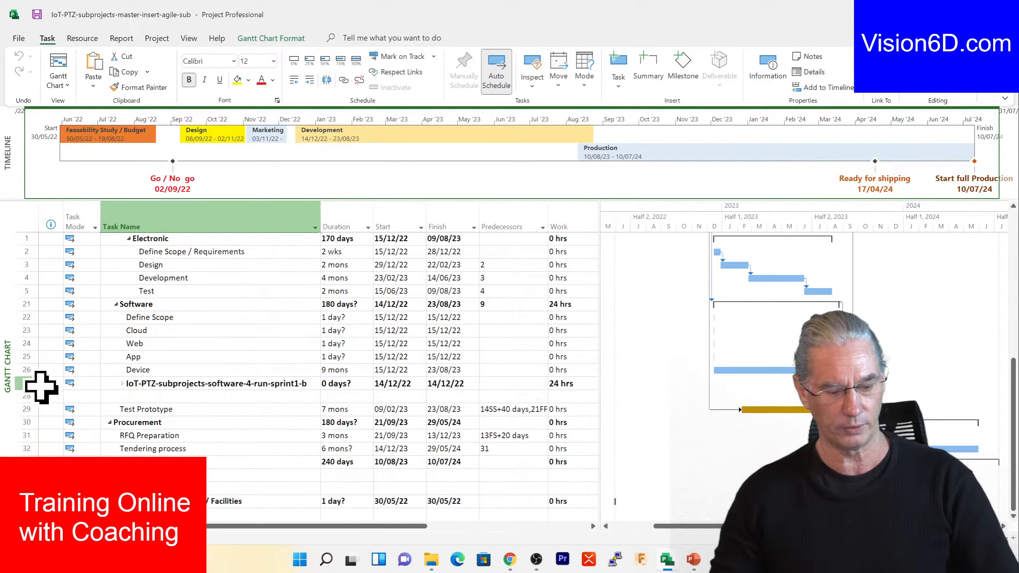
mouse_move(44, 384)
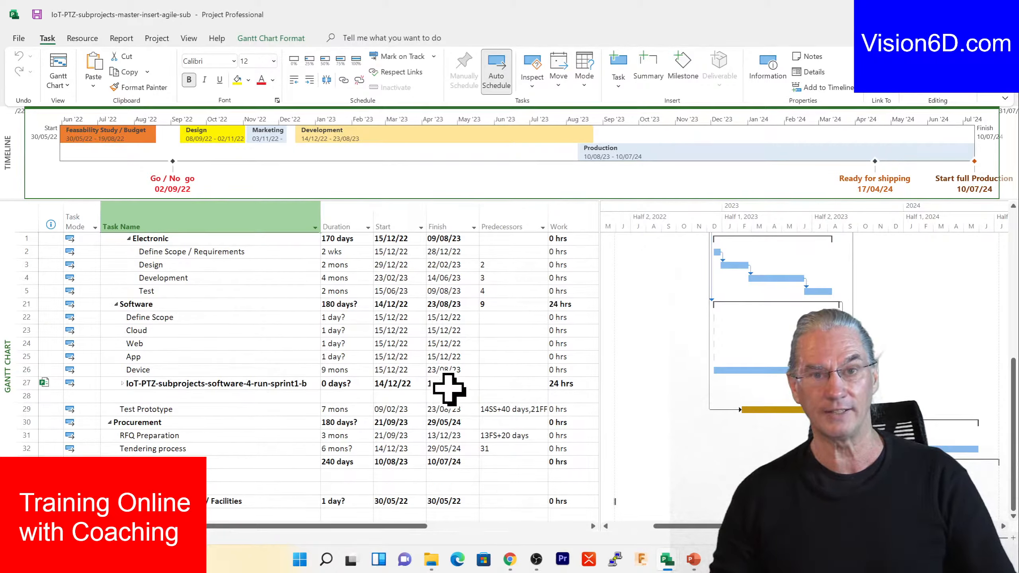
Step: Switch to the IoT-PTZ-subprojects-software-4-run-sprint1 project and review the backlog tasks in the No Sprint column of its Sprint Planning Board
mouse_move(668, 562)
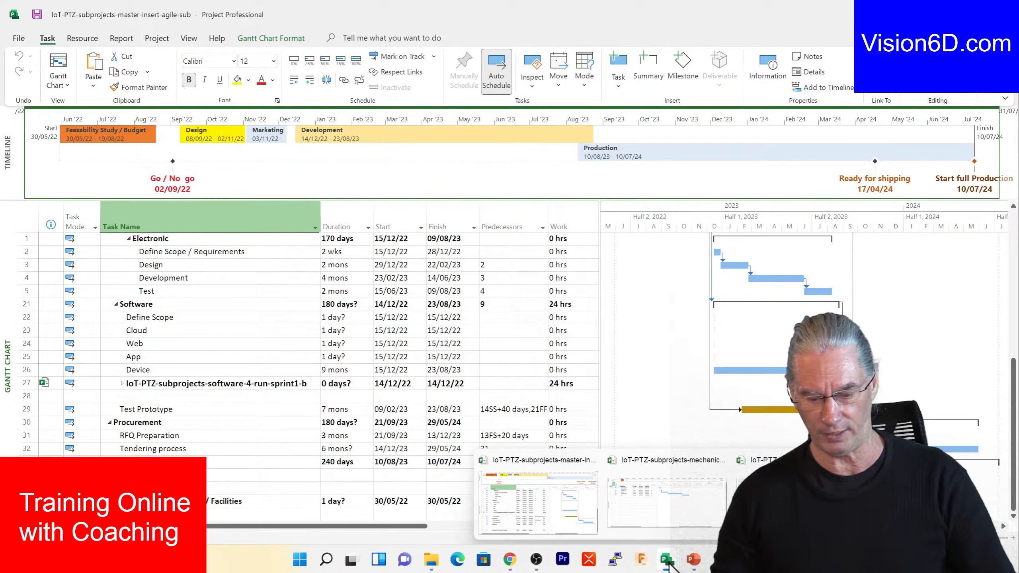
click(763, 502)
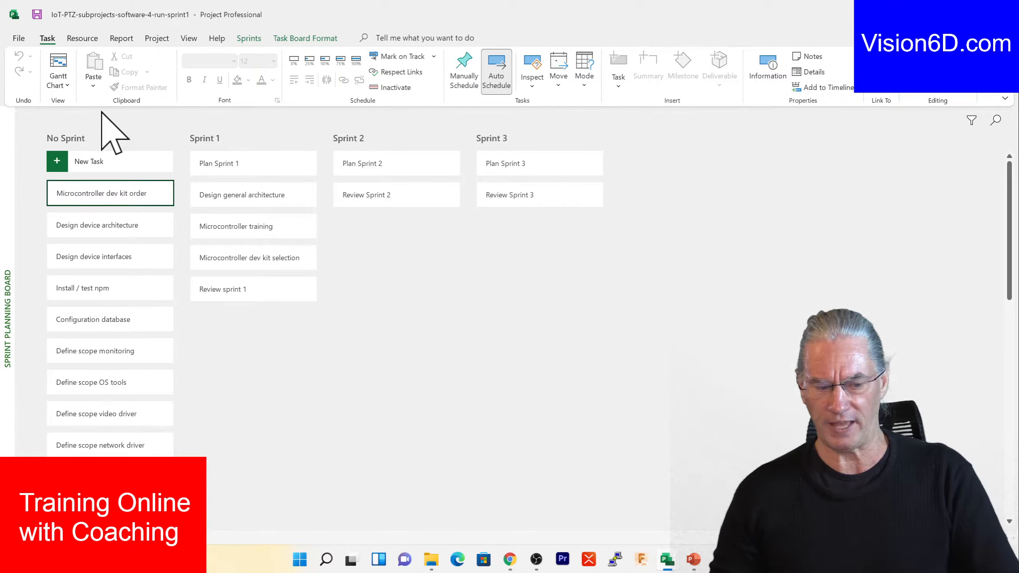
scroll(96, 445, down, 1)
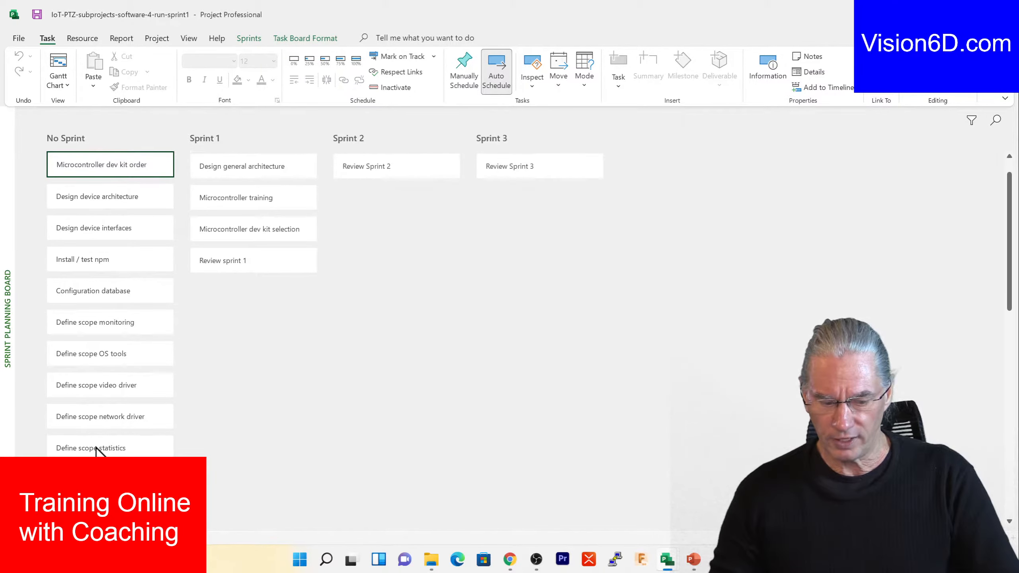
scroll(97, 447, down, 10)
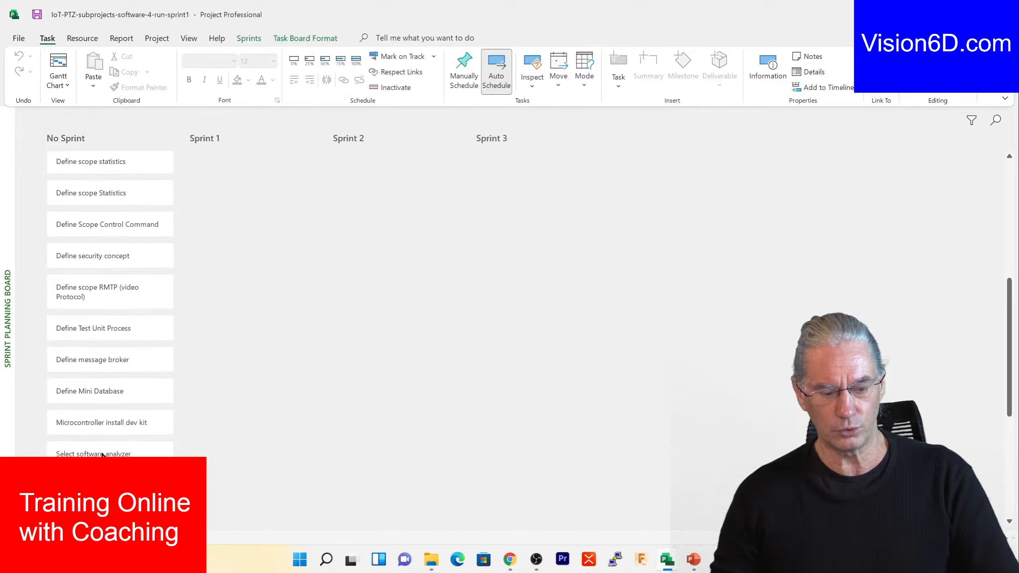
scroll(103, 455, down, 2)
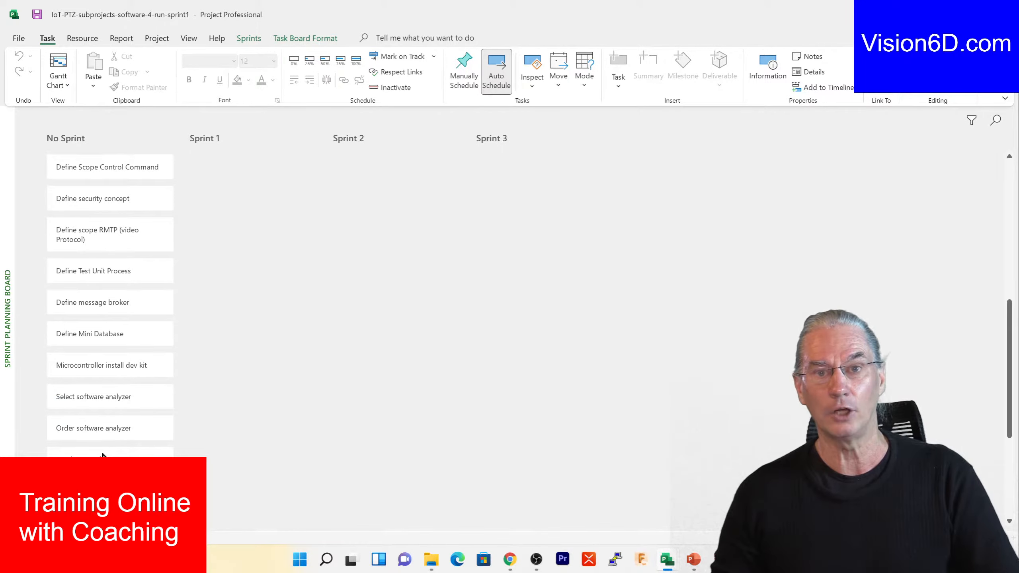
scroll(103, 454, up, 8)
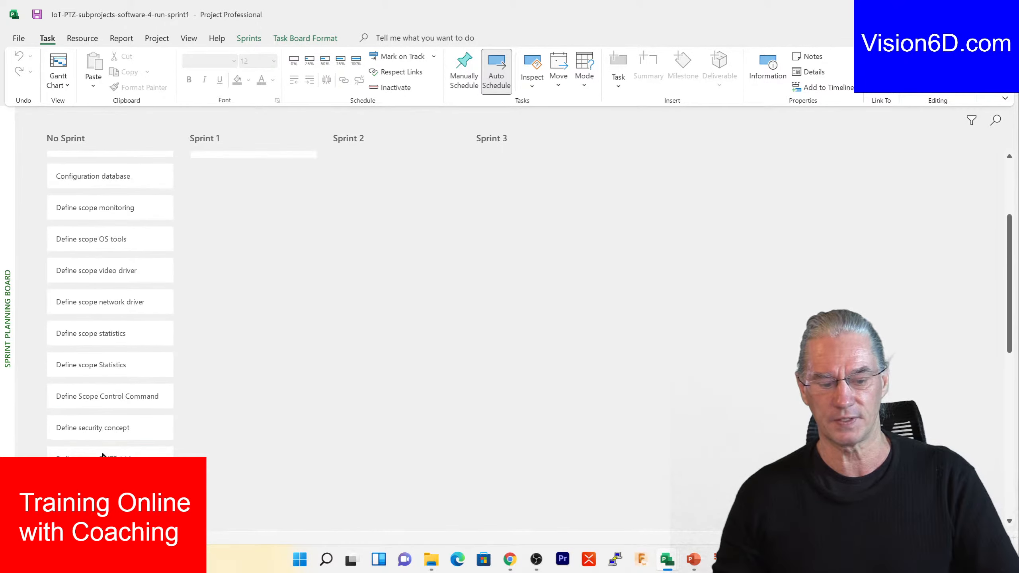
scroll(103, 455, up, 5)
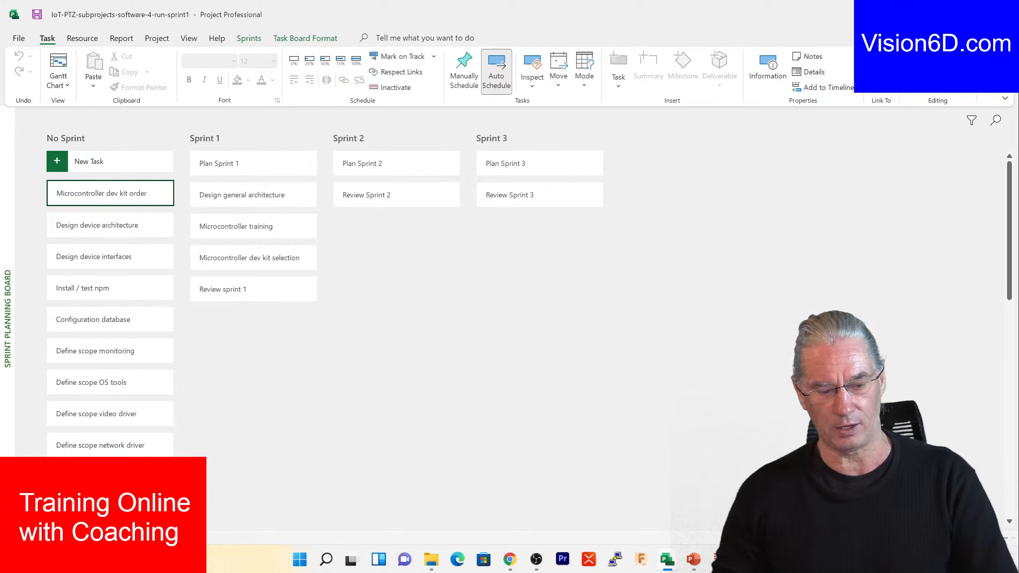
scroll(529, 301, down, 2)
scroll(529, 301, up, 2)
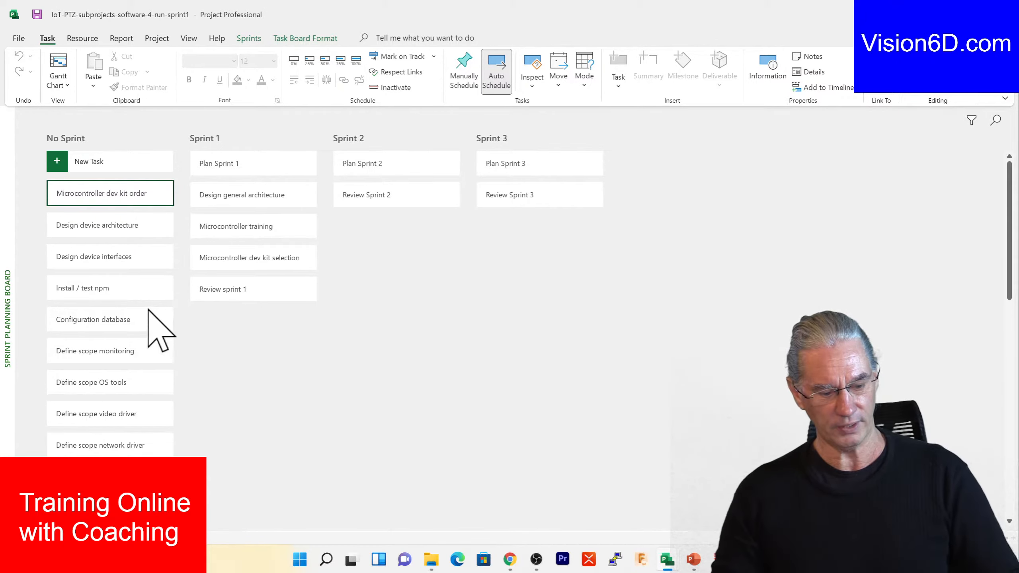
scroll(121, 318, down, 1)
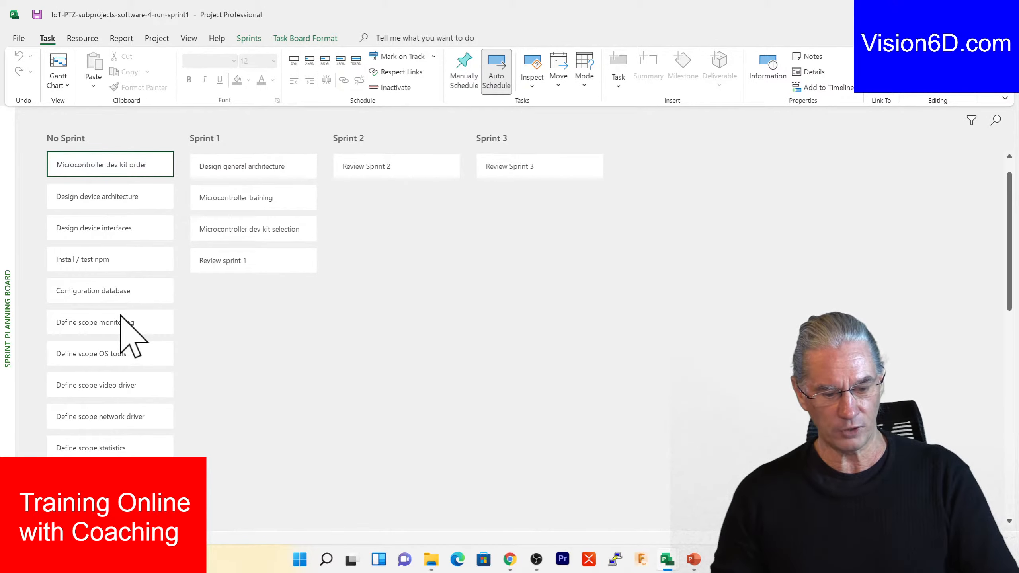
scroll(120, 318, down, 10)
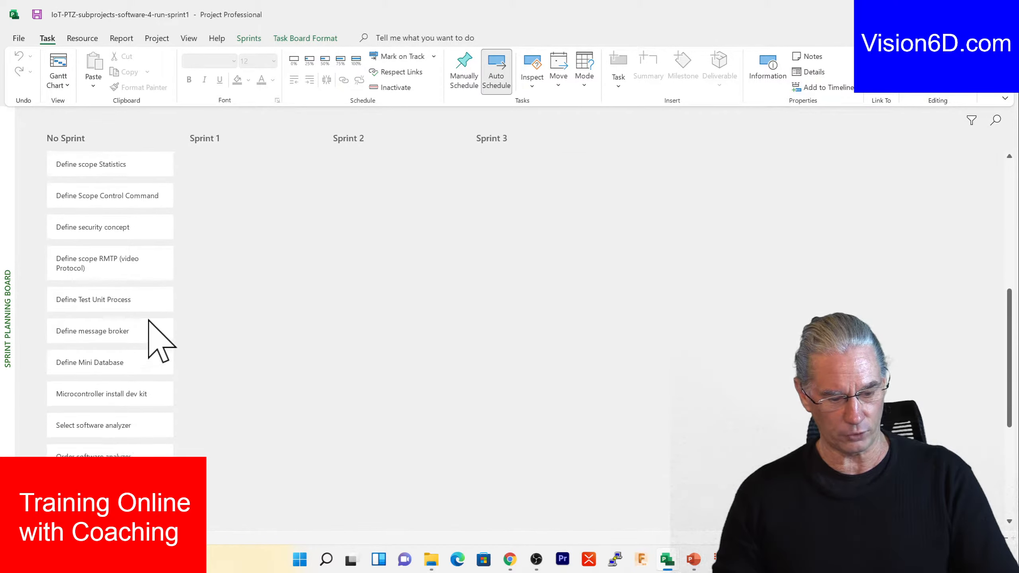
scroll(149, 320, down, 8)
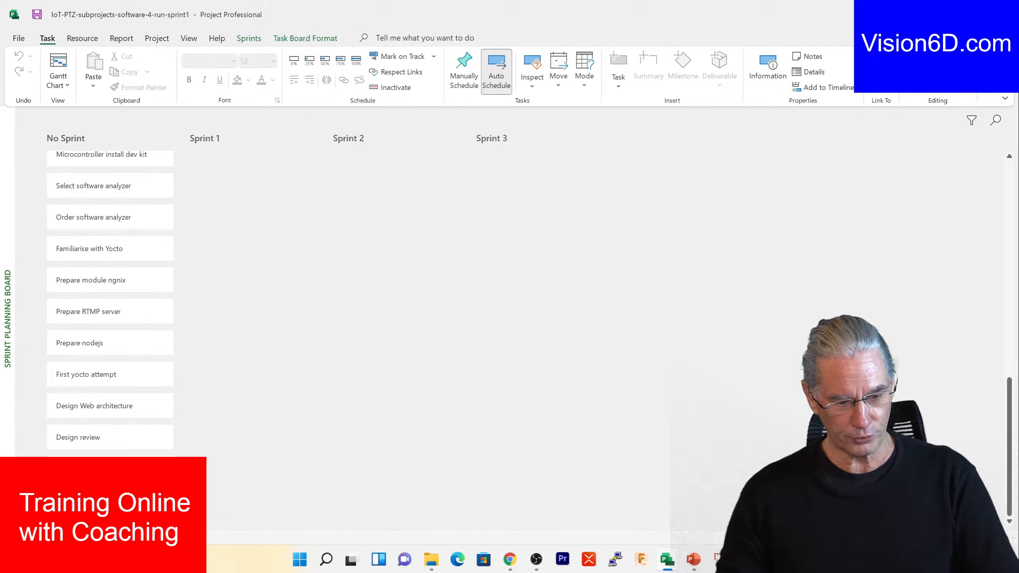
scroll(110, 301, up, 2)
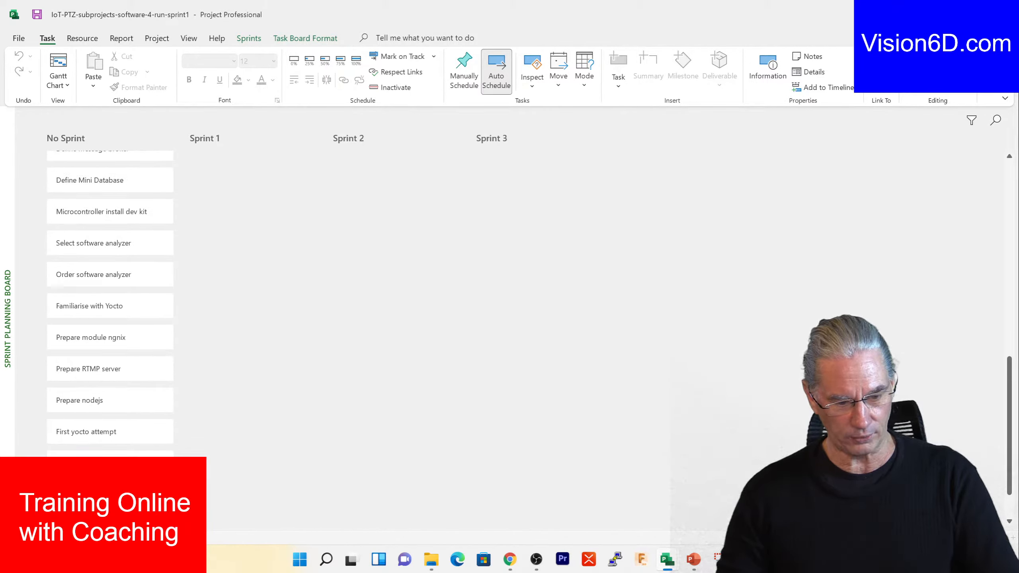
scroll(109, 301, up, 4)
scroll(110, 301, up, 7)
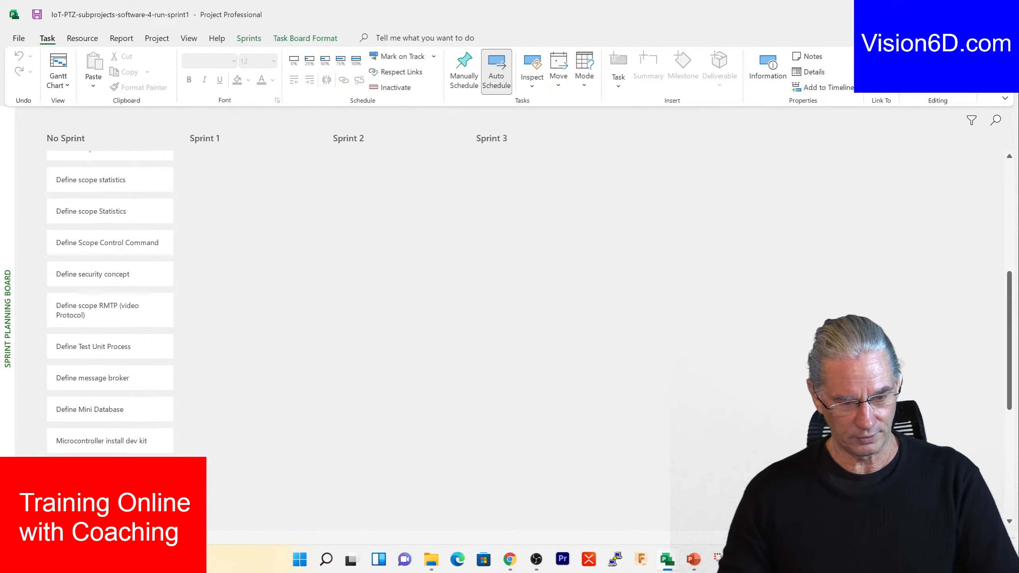
scroll(110, 301, up, 2)
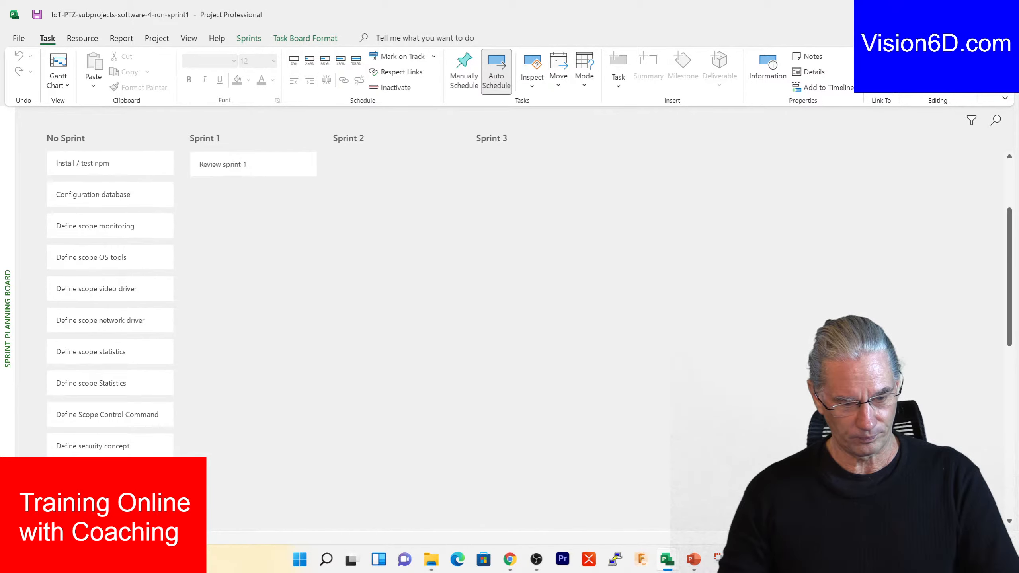
scroll(110, 301, up, 3)
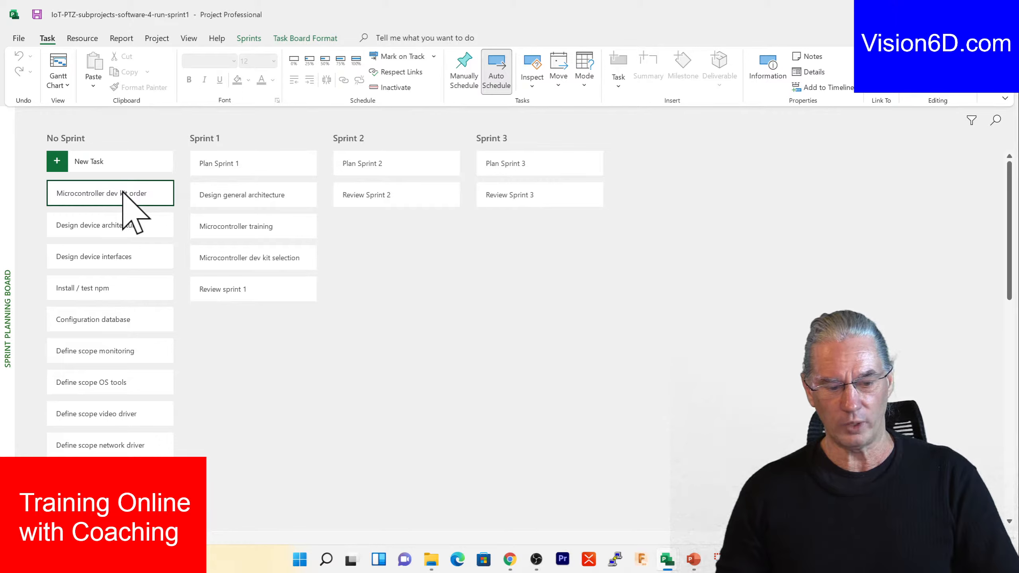
Step: Assign the Microcontroller dev kit order task to Sprint 1, just before Review sprint 1, and switch to the Task Board view
drag(122, 193, 268, 287)
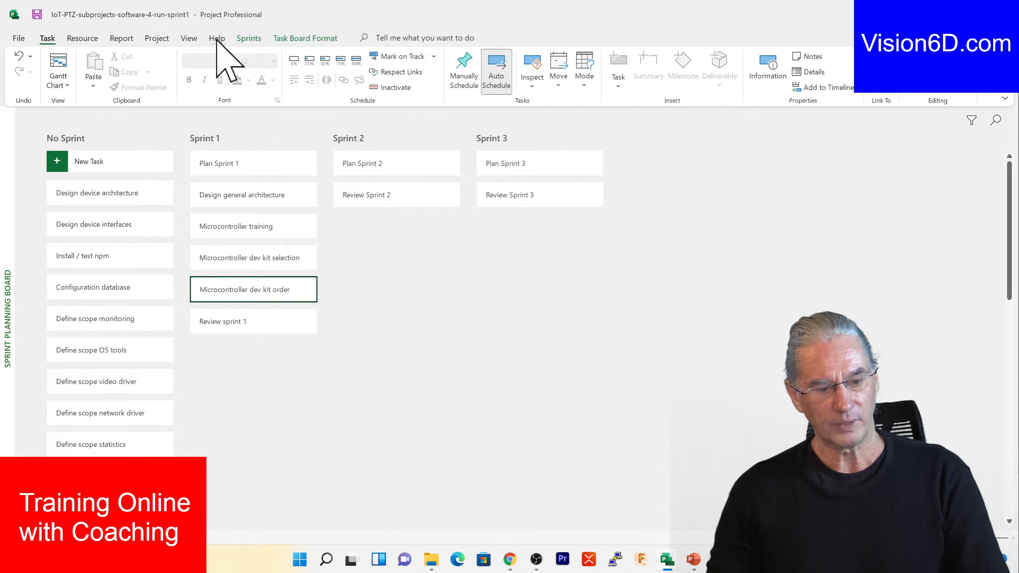
click(248, 38)
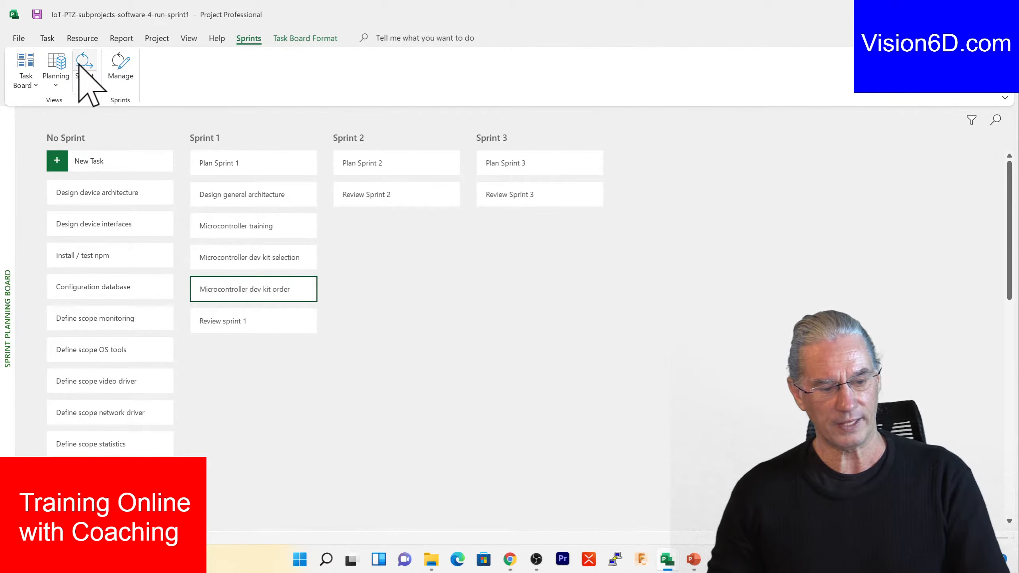
click(26, 64)
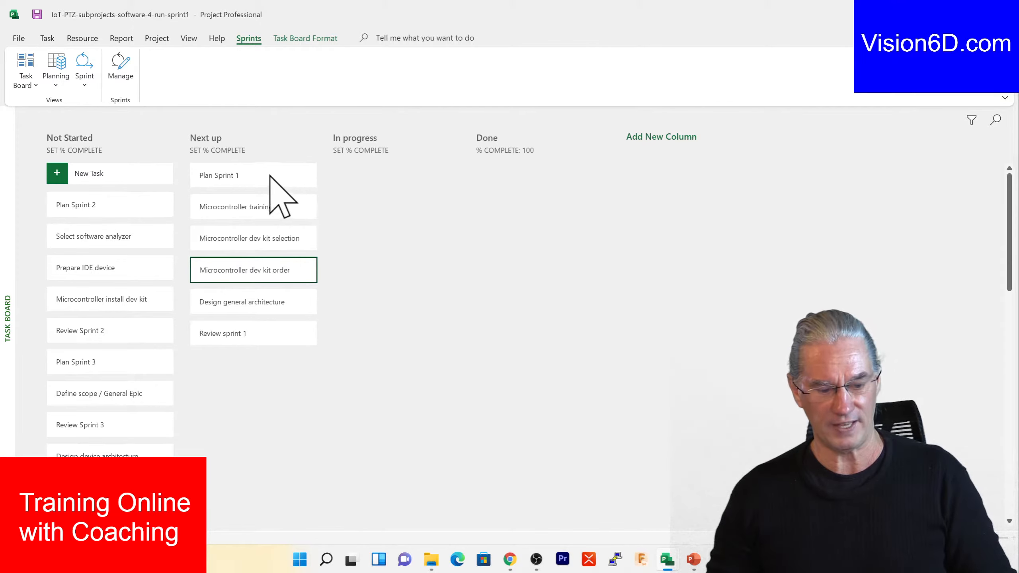
Step: Move the Plan Sprint 1 and Microcontroller training tasks one after the other from Next up through In progress to Done
drag(271, 180, 404, 175)
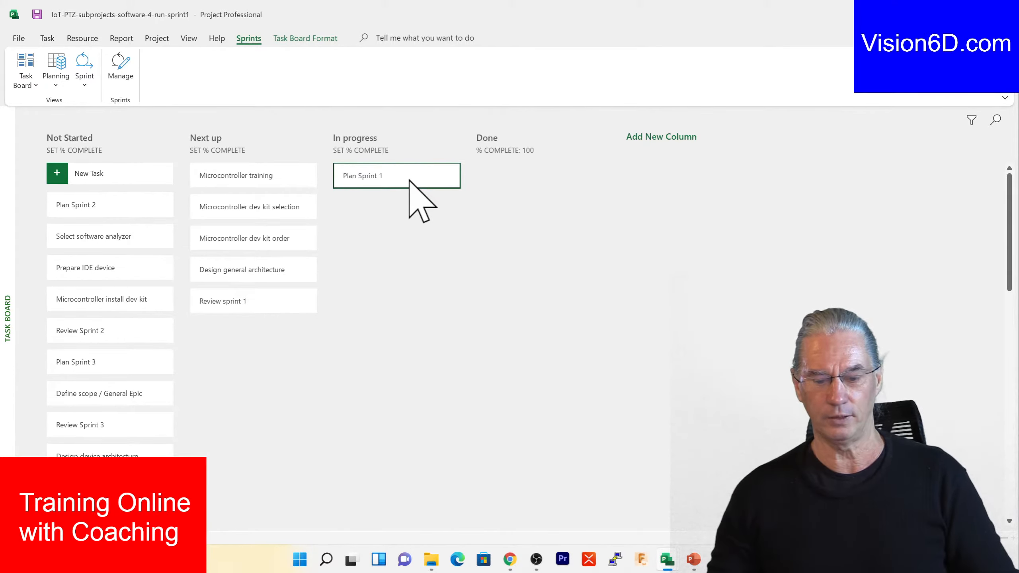
drag(410, 180, 550, 182)
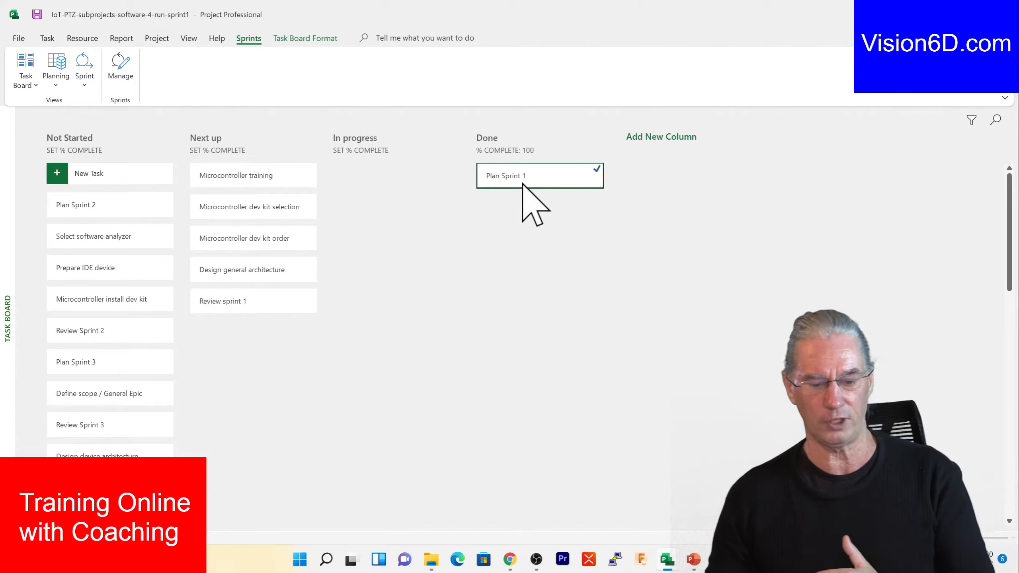
click(231, 174)
drag(231, 175, 369, 187)
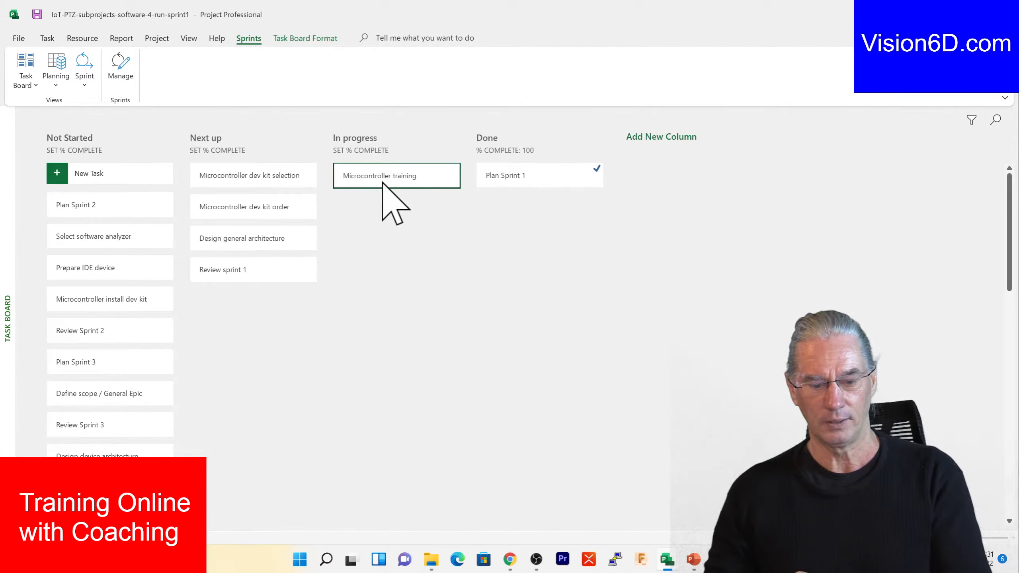
drag(383, 183, 527, 218)
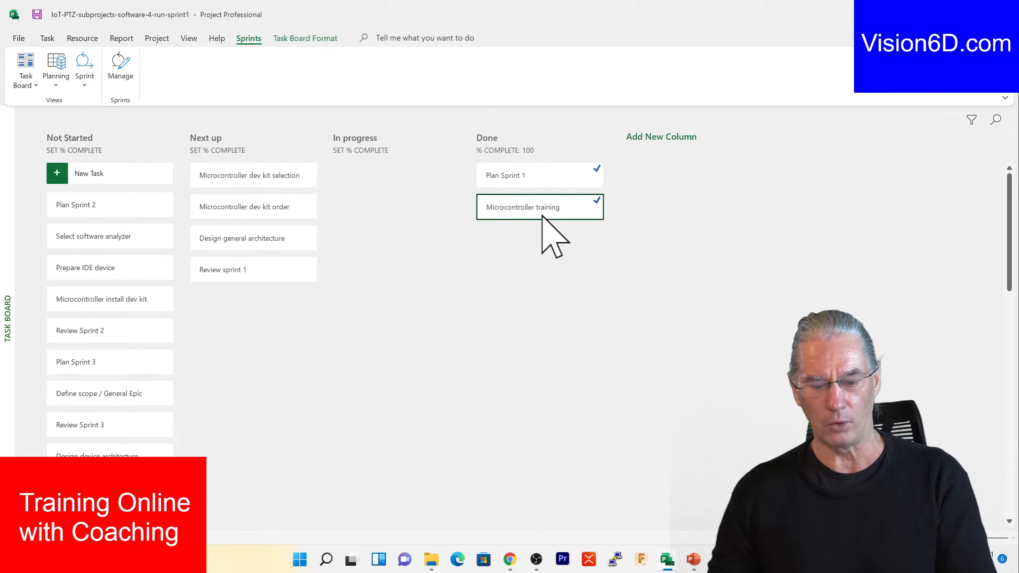
Step: Move the Microcontroller training and Plan Sprint 1 tasks back from Done to the start of the Next up column
drag(545, 213, 267, 183)
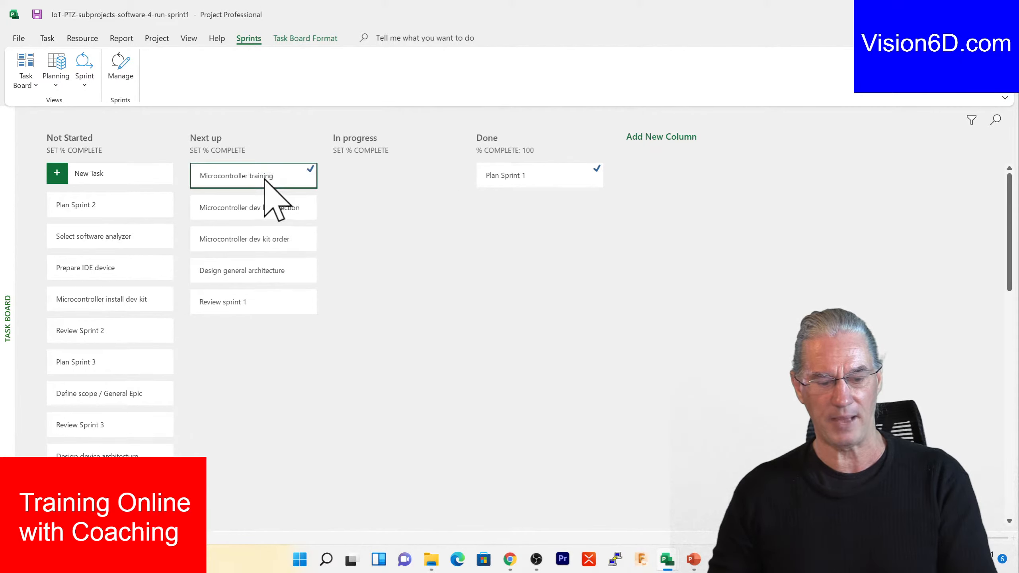
drag(570, 181, 288, 183)
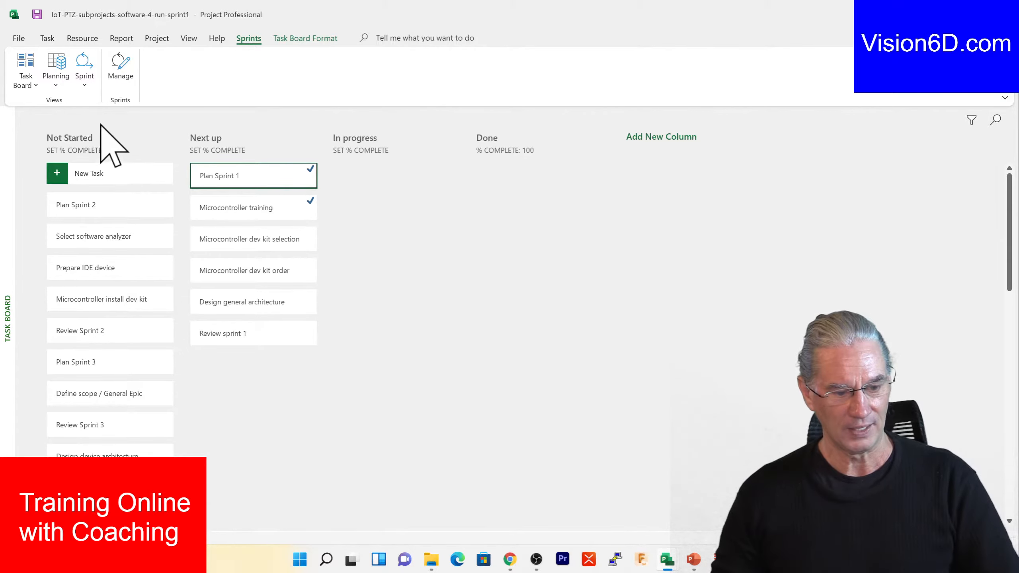
Step: Show the software subproject's tasks in the Task Board Sheet view and review their sprint, work and board status
click(34, 83)
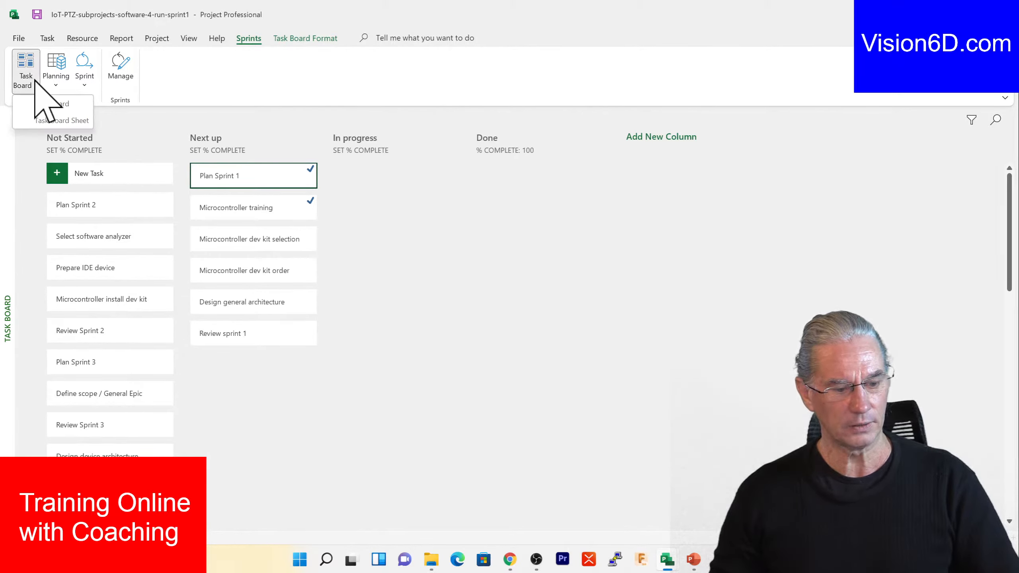
click(73, 120)
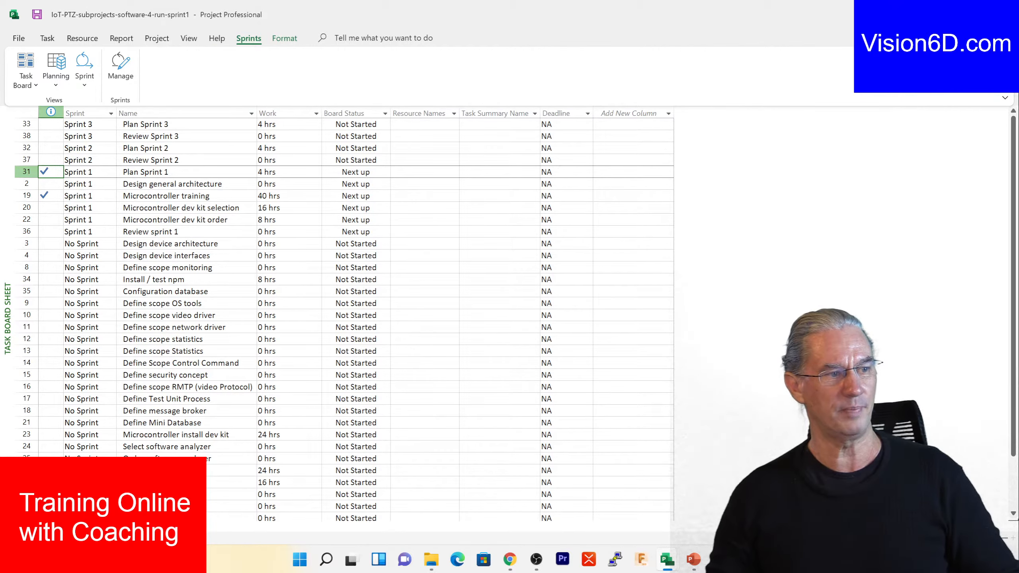
key(alt+Tab)
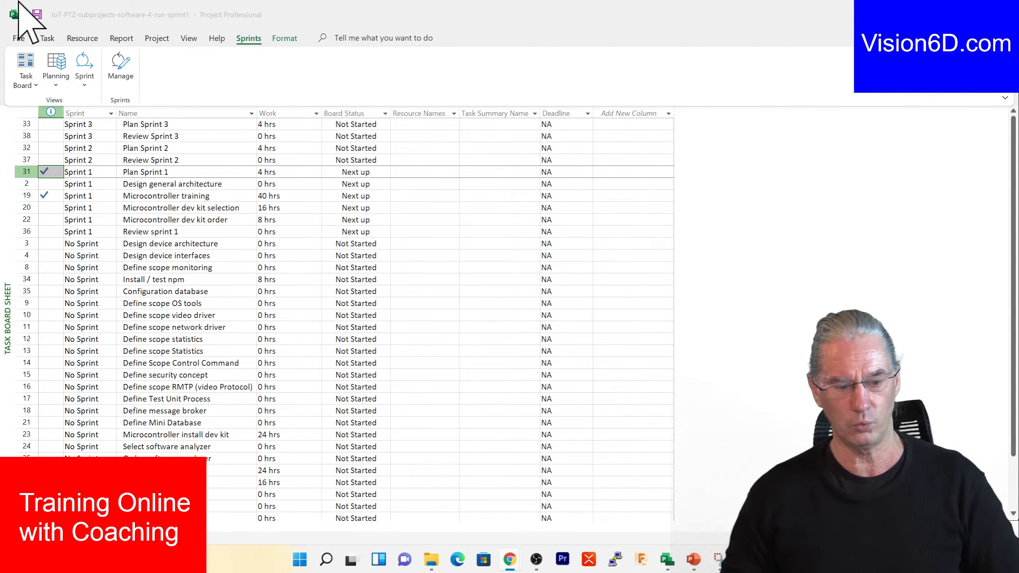
Step: Review the sprint assignments on the Sprint Planning Board and return to the Task Board Sheet
click(60, 56)
click(60, 57)
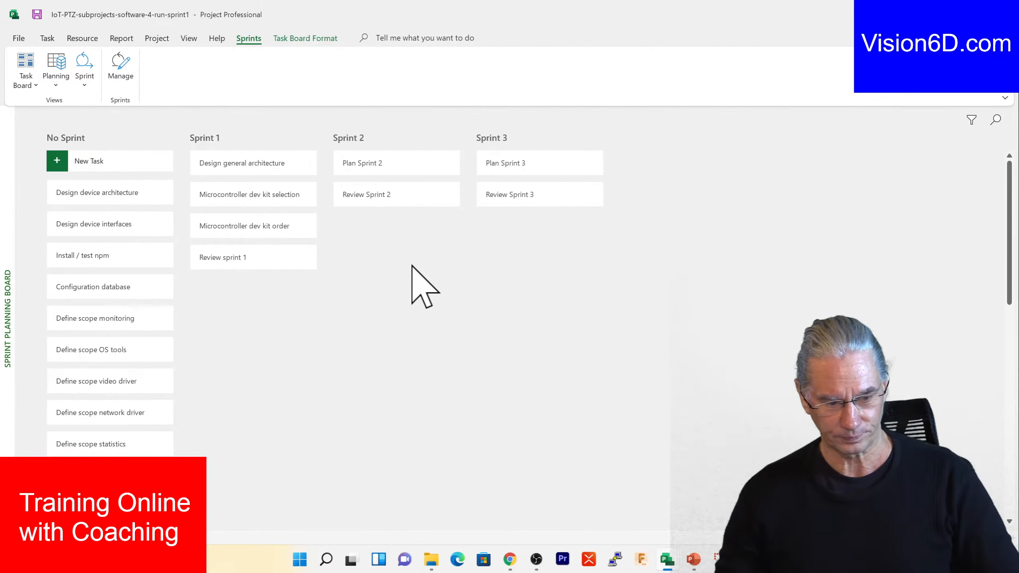
click(39, 89)
click(63, 120)
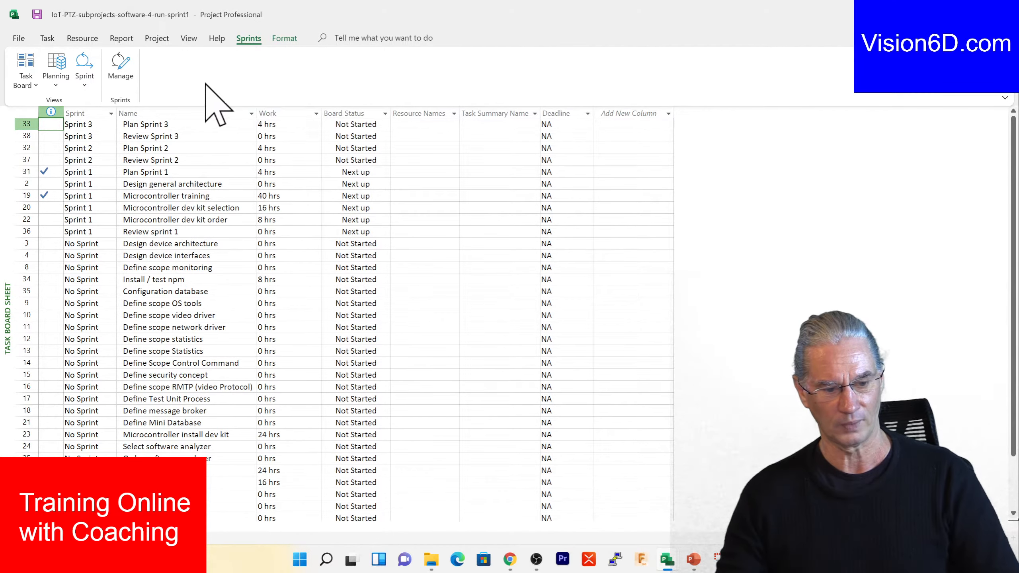
Step: Show the Current Sprint Board and review the sprint lengths and dates in the Manage Sprints dialog
click(82, 62)
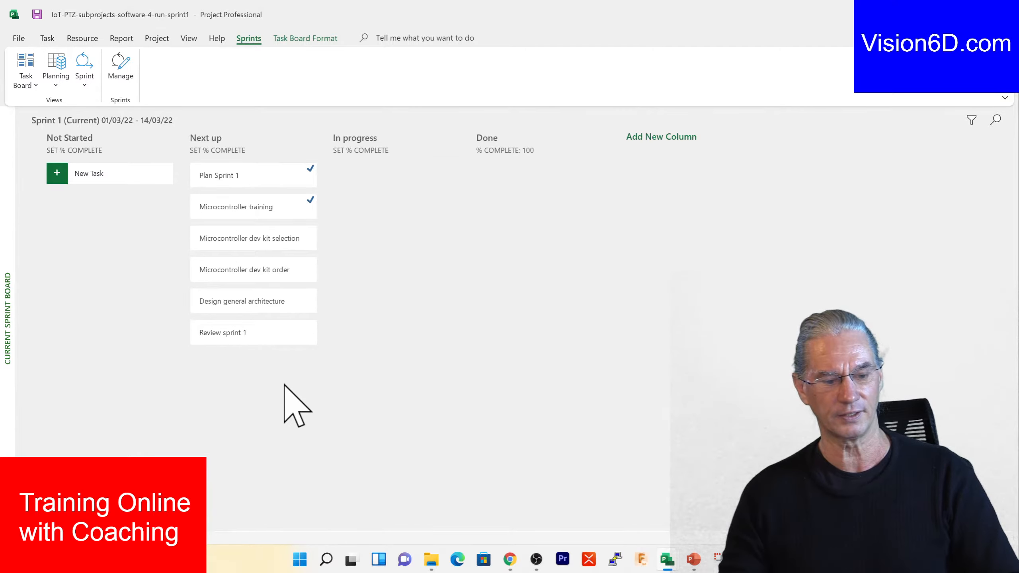
click(121, 64)
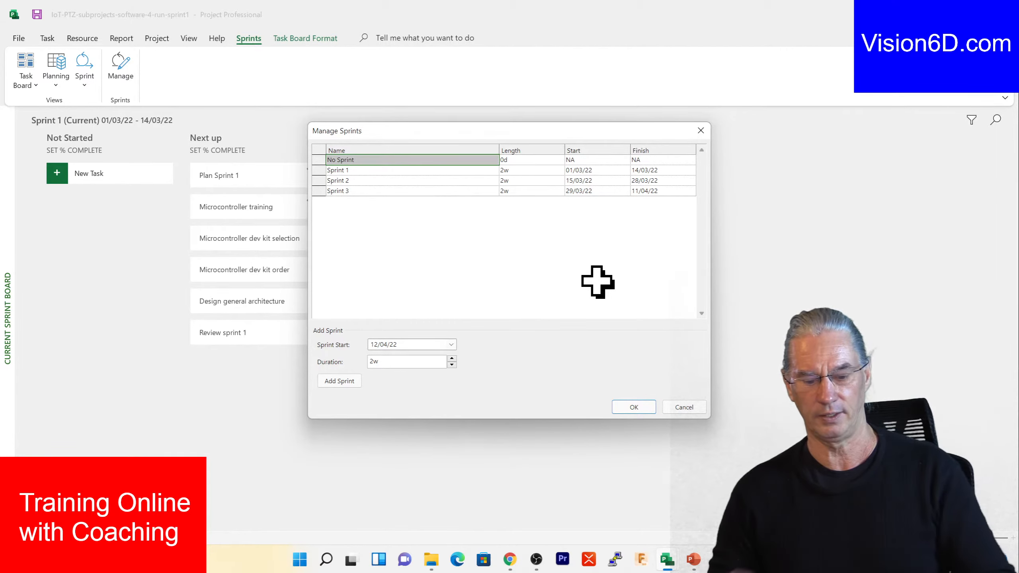
click(650, 407)
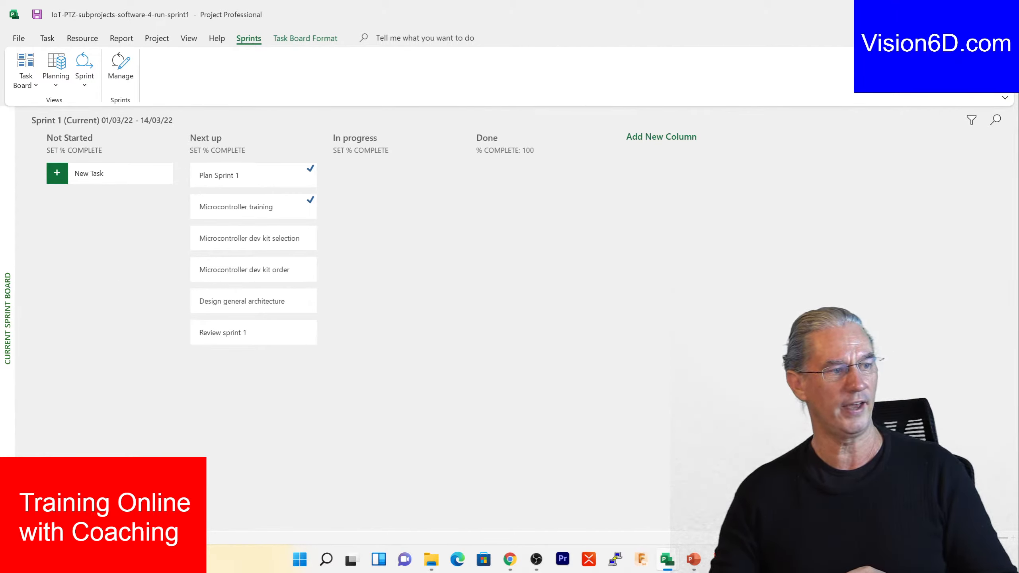
click(510, 560)
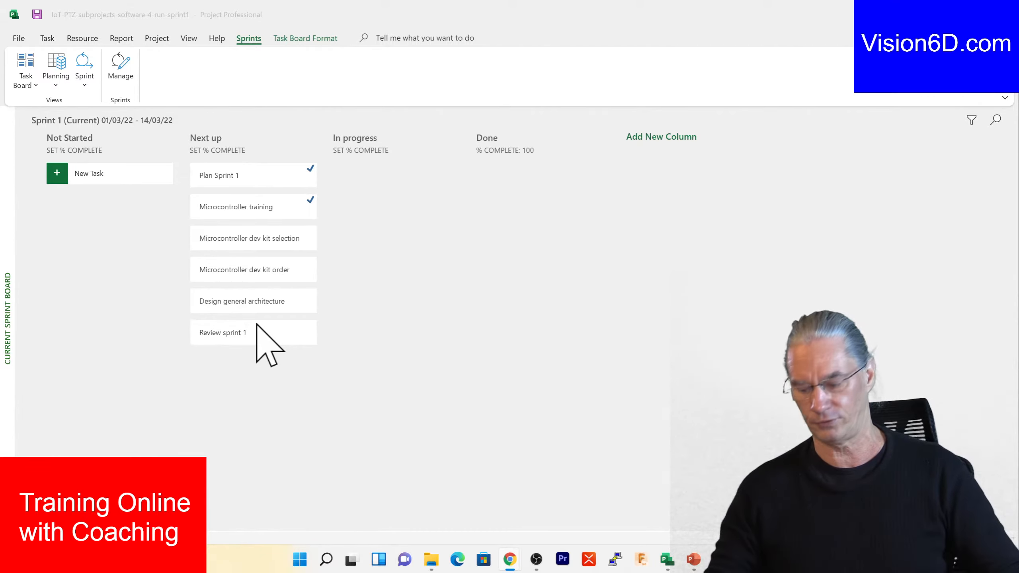
Step: Switch the software subproject to the Gantt Chart view and examine its task list and the December 2022 task bars
click(50, 40)
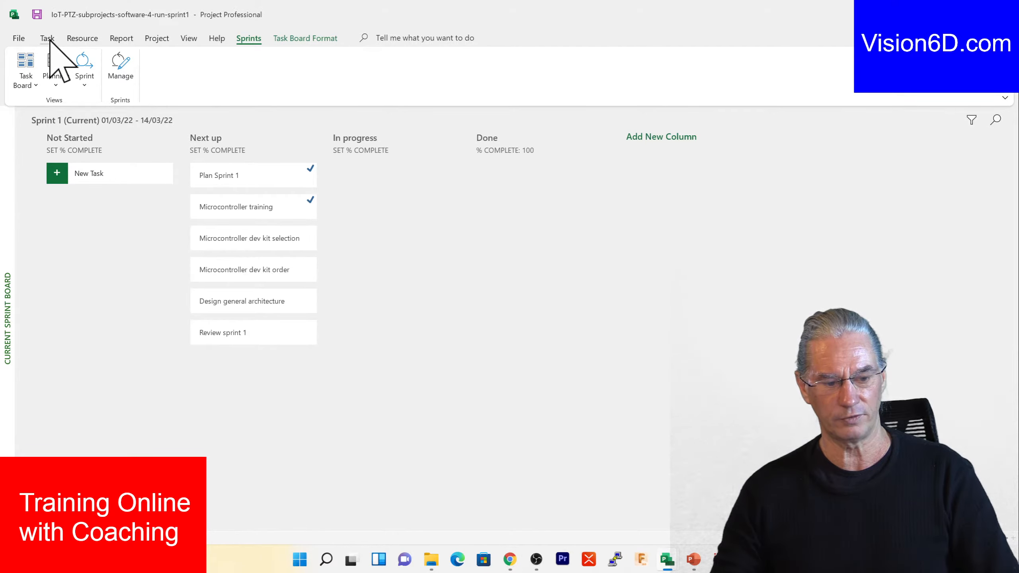
click(47, 38)
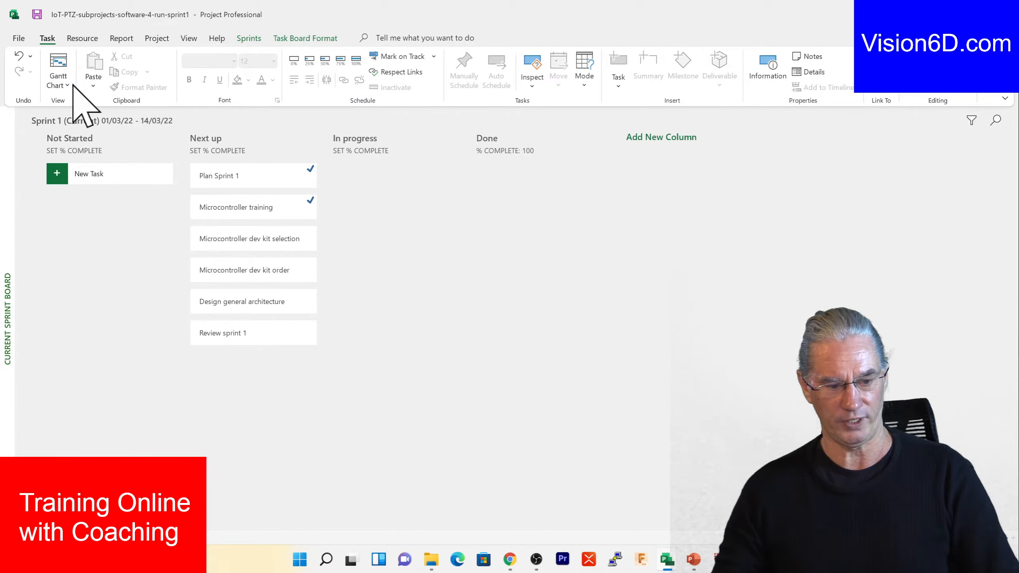
click(60, 66)
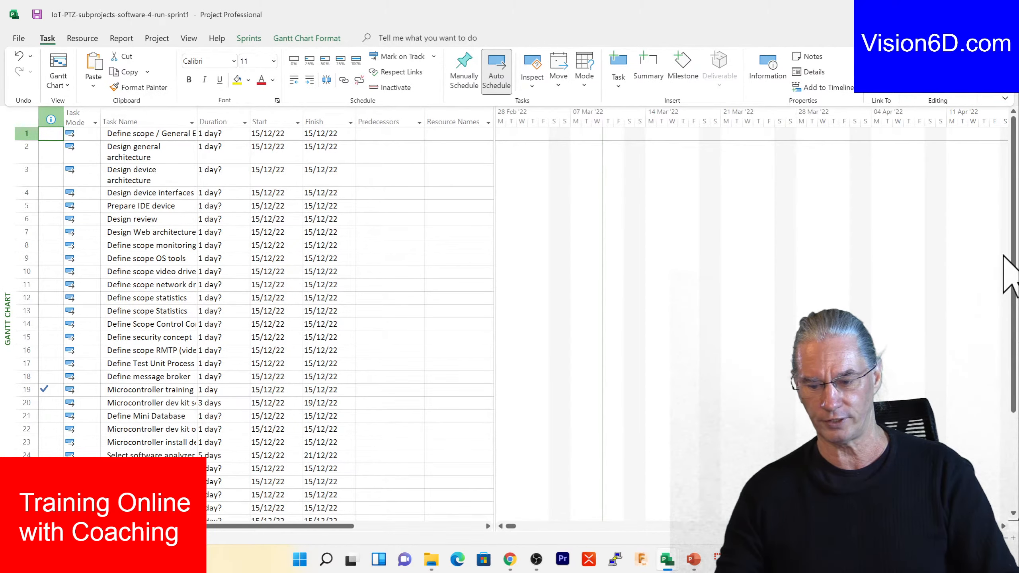
scroll(1016, 281, down, 3)
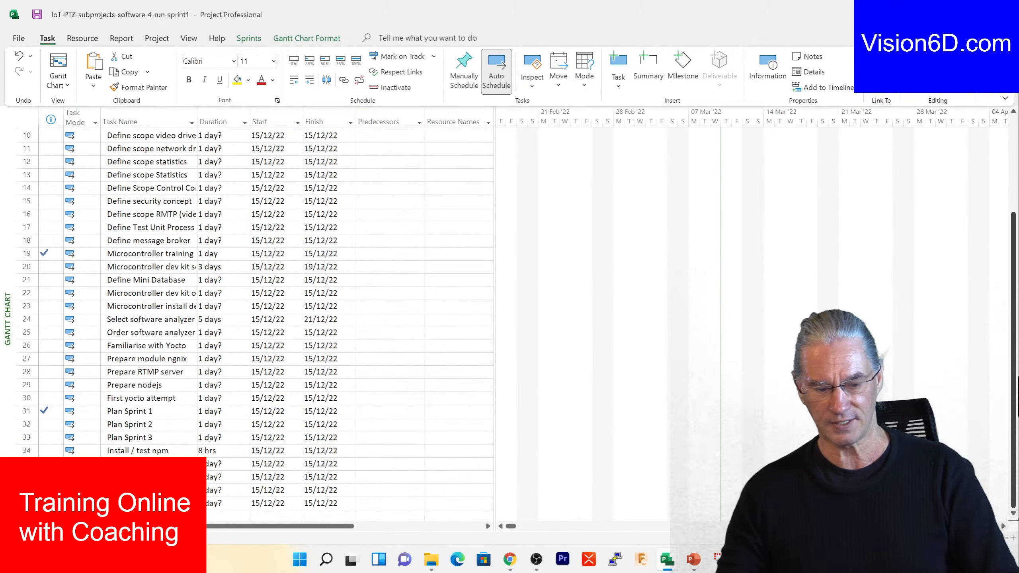
scroll(1001, 261, up, 3)
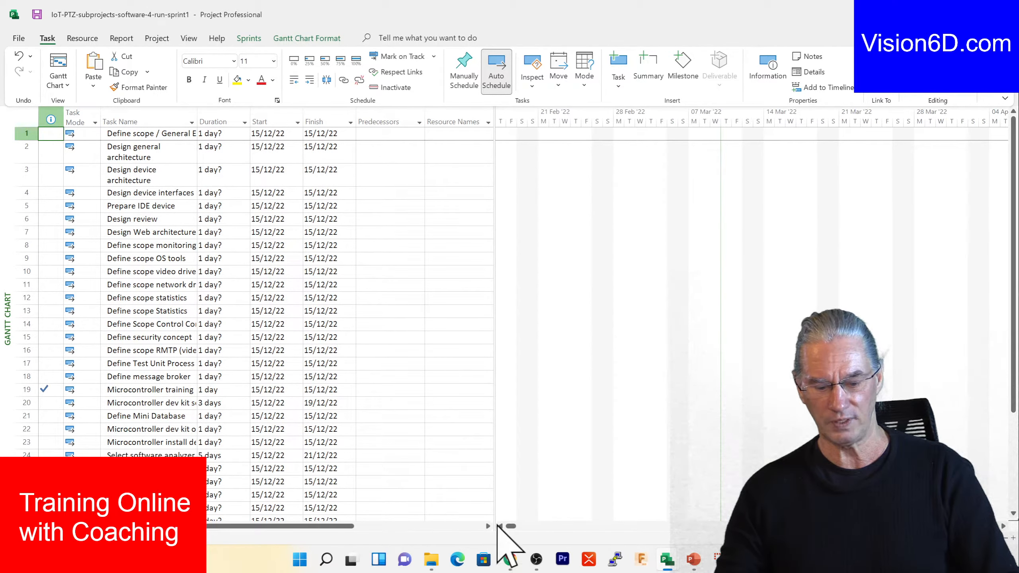
drag(512, 527, 517, 527)
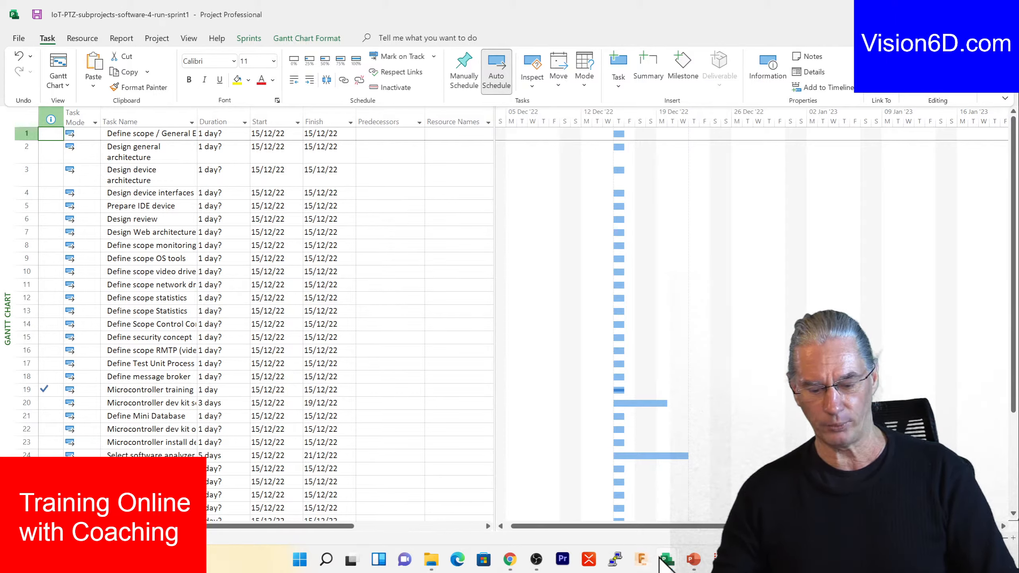
Step: Switch to the IoT-PTZ-subprojects-master-insert-agile-sub plan and delete the IoT-PTZ-subprojects-software-4-run-sprint1-b subproject with its subtasks, without saving its changes
mouse_move(666, 561)
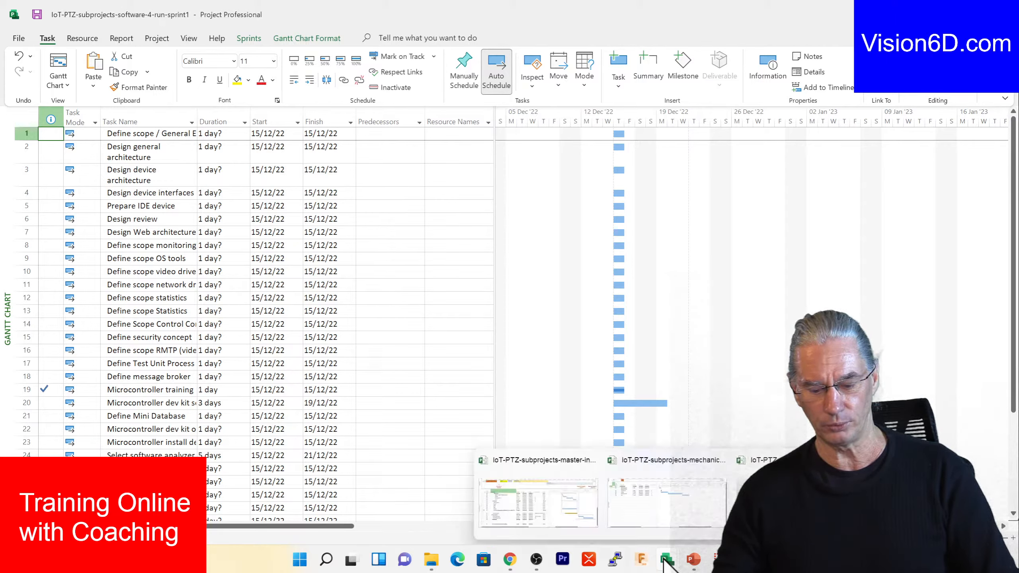
click(595, 522)
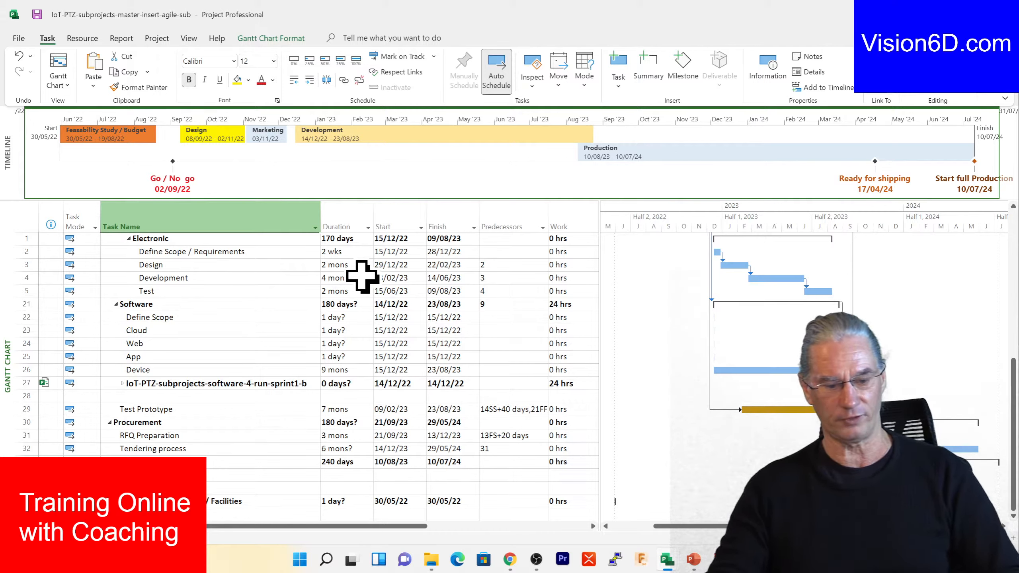
click(24, 384)
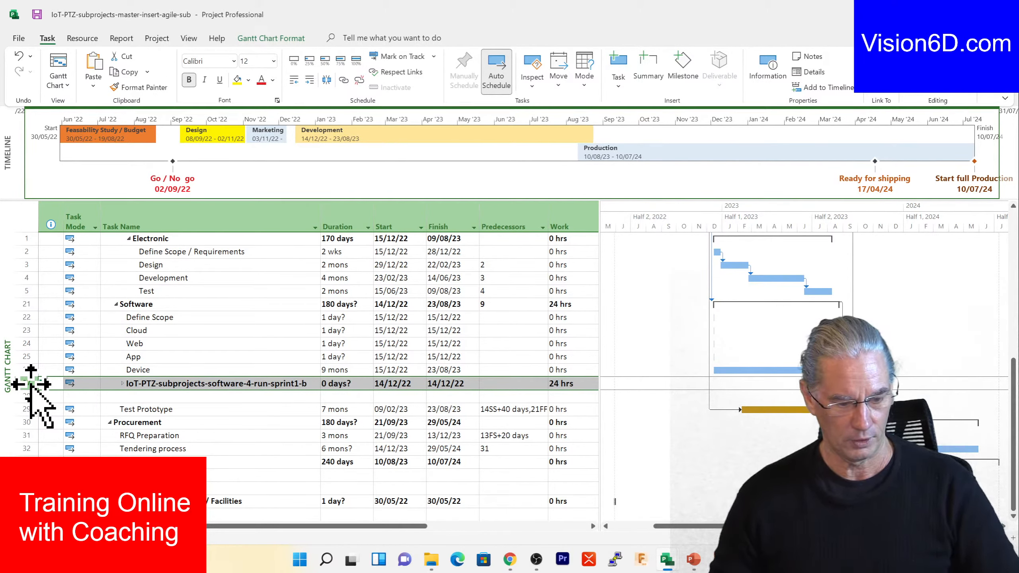
right_click(31, 384)
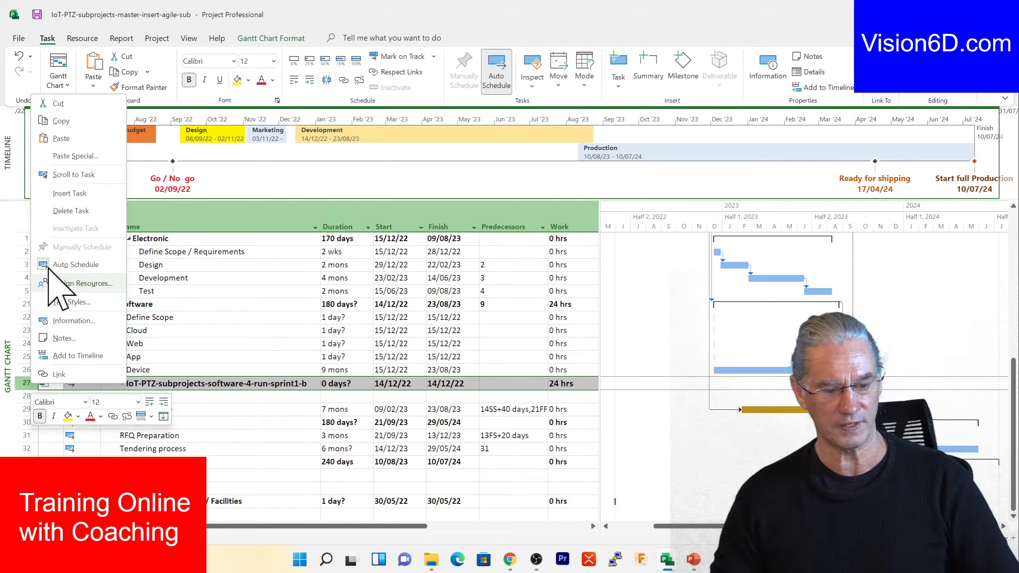
click(70, 211)
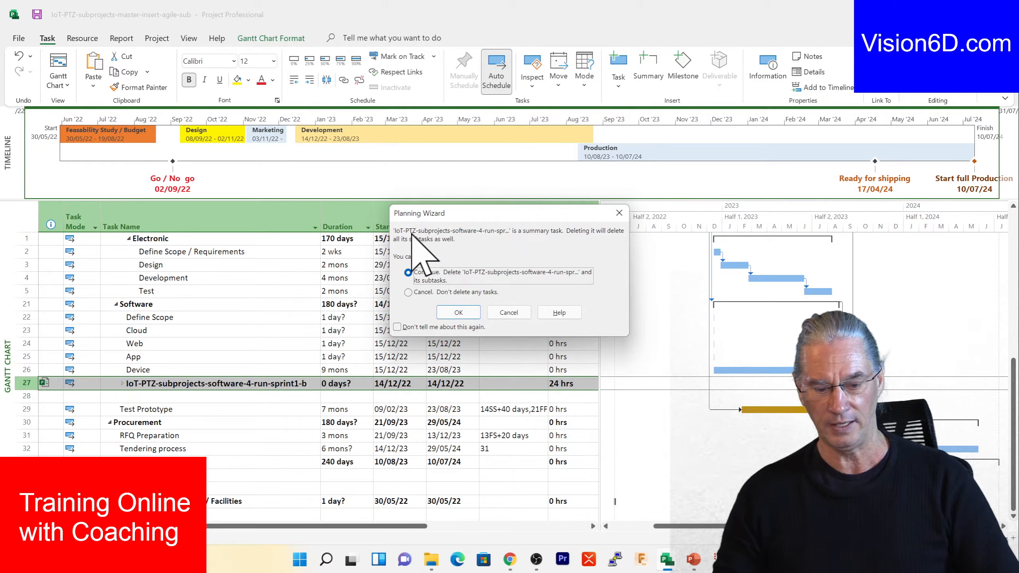
click(469, 313)
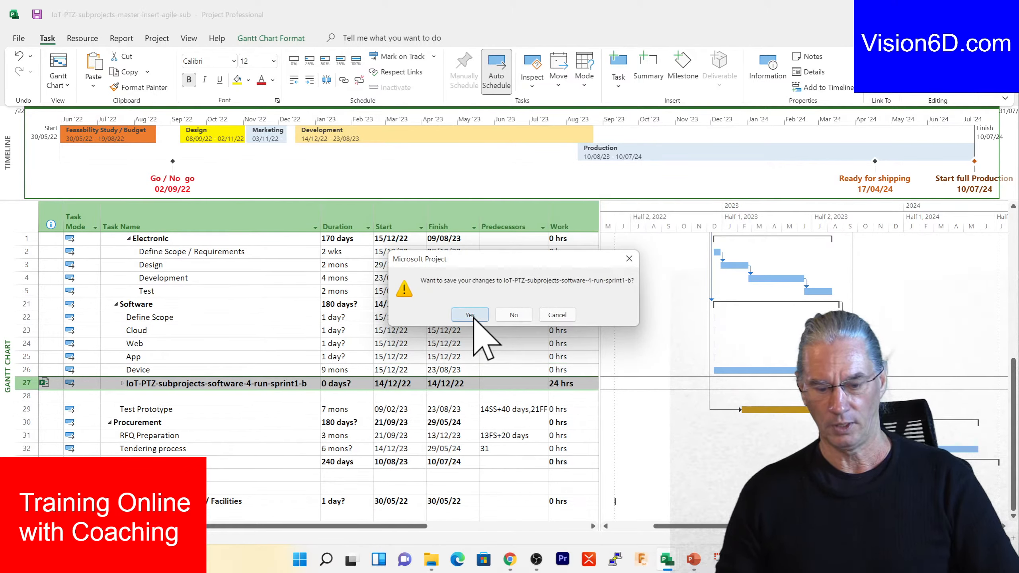
click(513, 315)
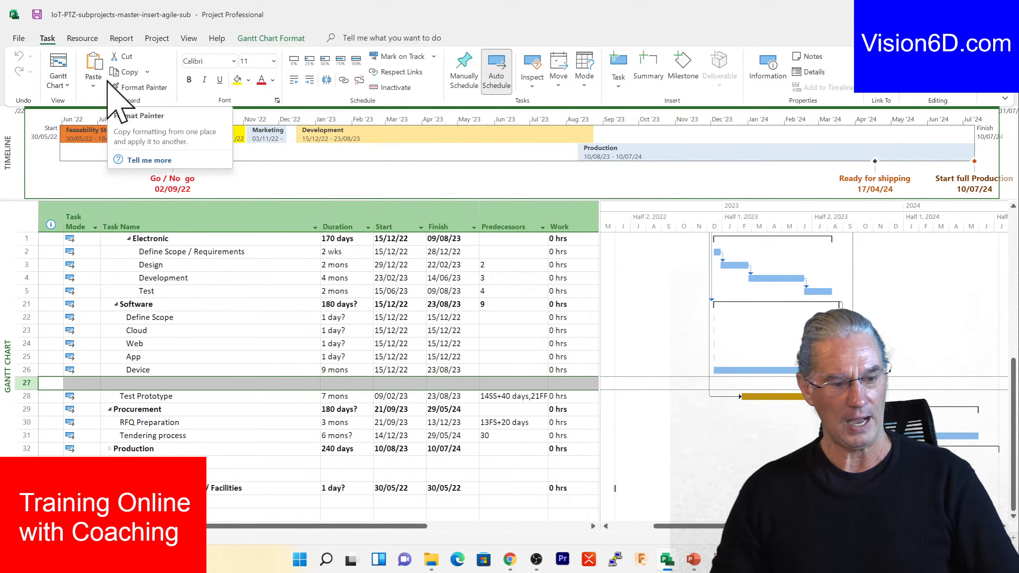
Step: Insert IoT-PTZ-subprojects-software-4-run-sprint1-b as a linked read-write subproject in row 27, below the Device task
click(155, 38)
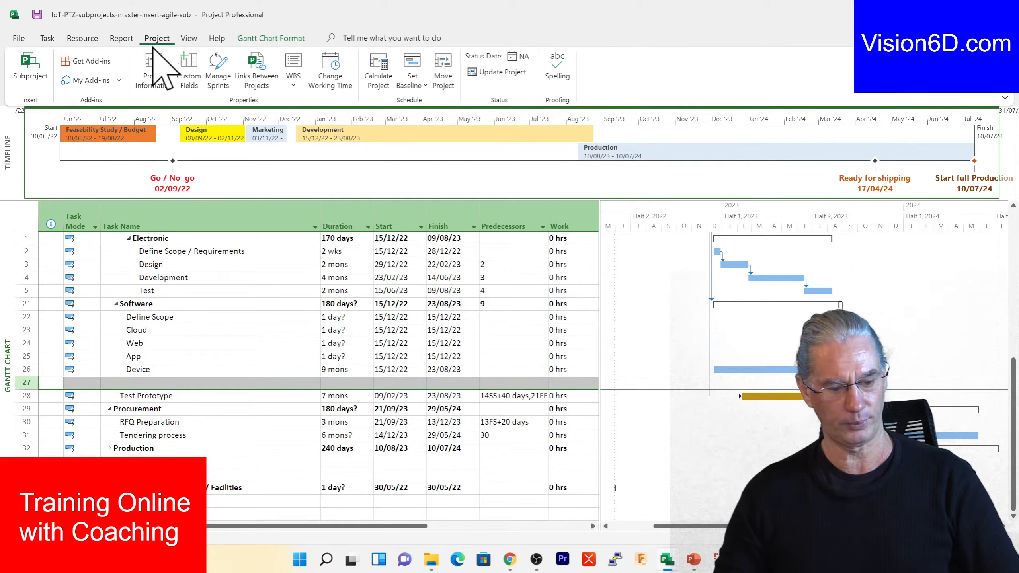
click(35, 64)
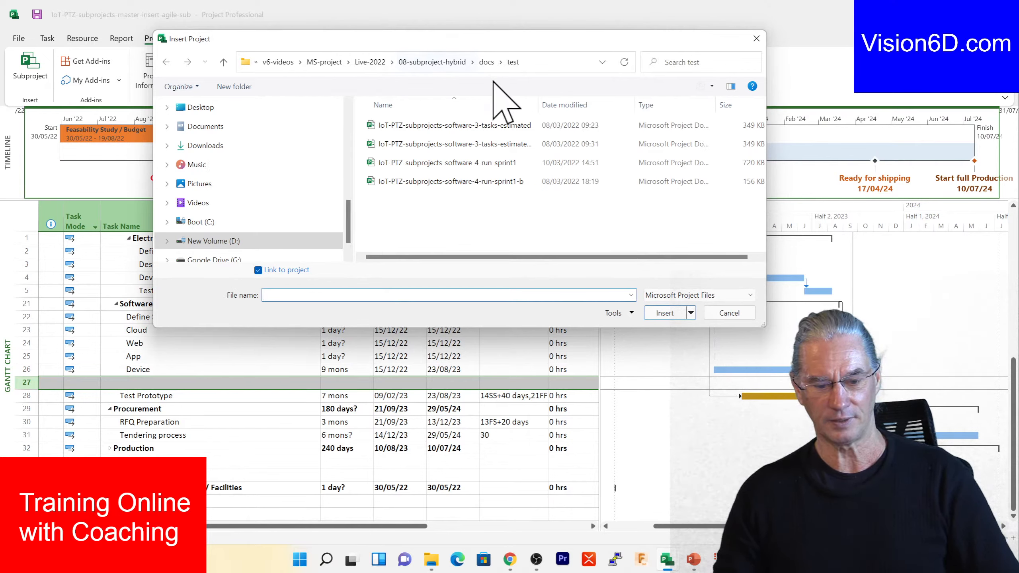
click(419, 183)
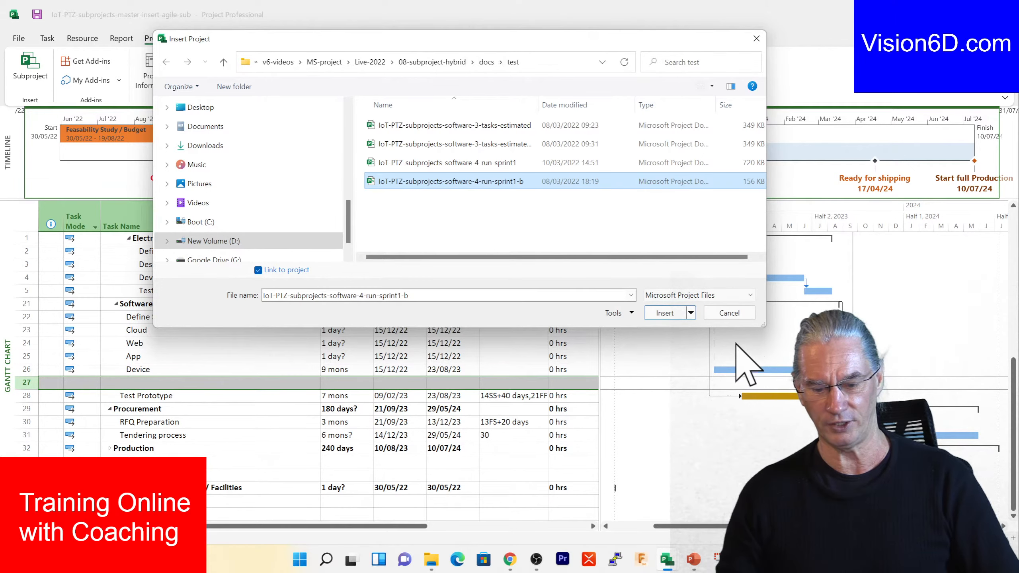
click(691, 313)
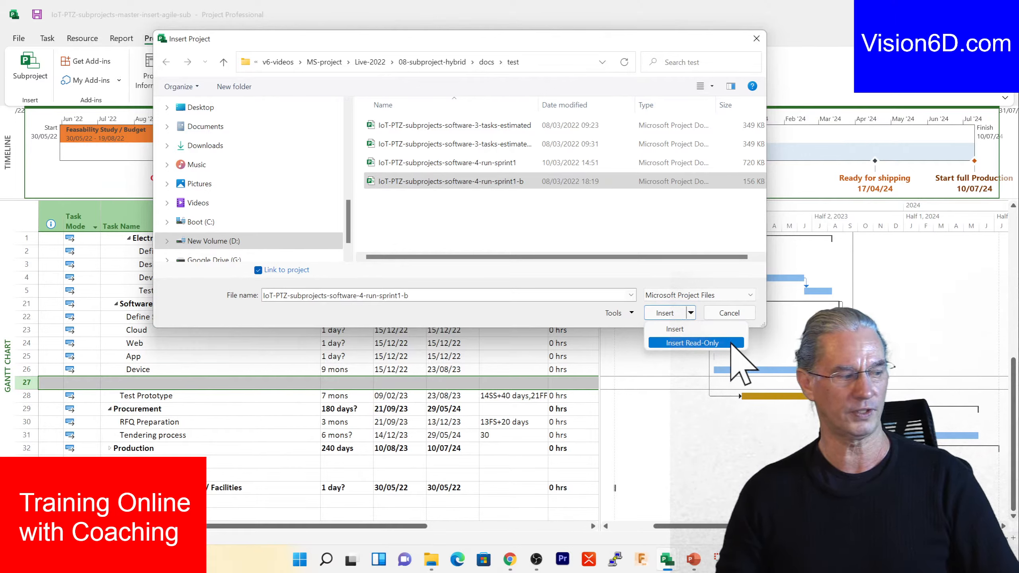
click(676, 328)
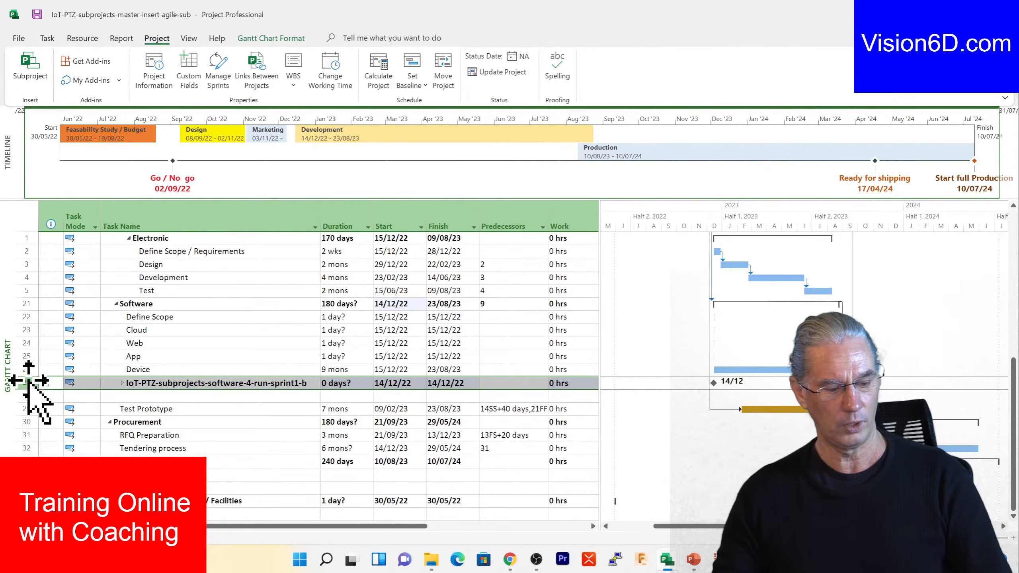
Step: Check the inserted software subproject's link information, expand it to review its sprint tasks, and collapse it again
mouse_move(54, 386)
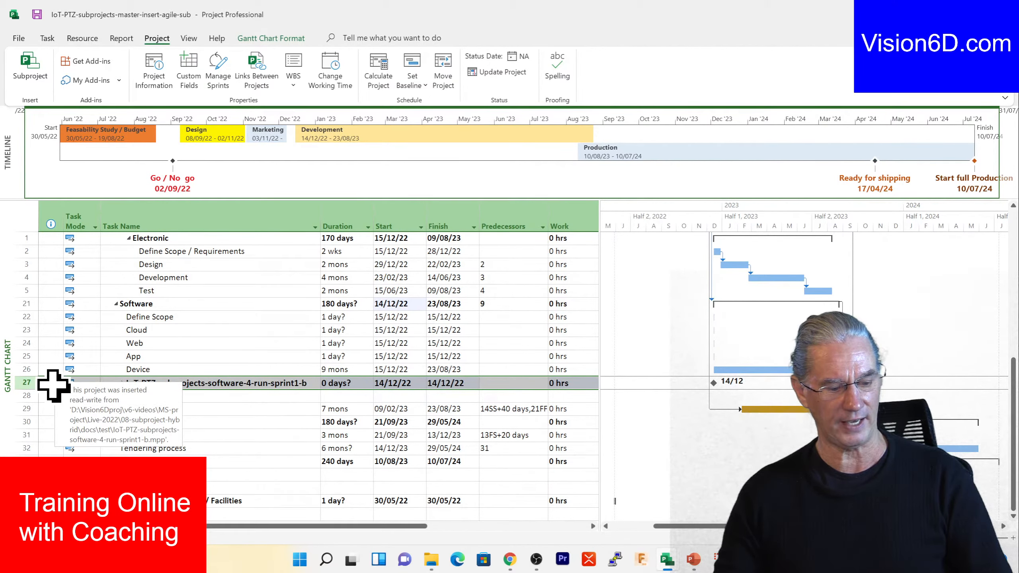
scroll(51, 386, up, 4)
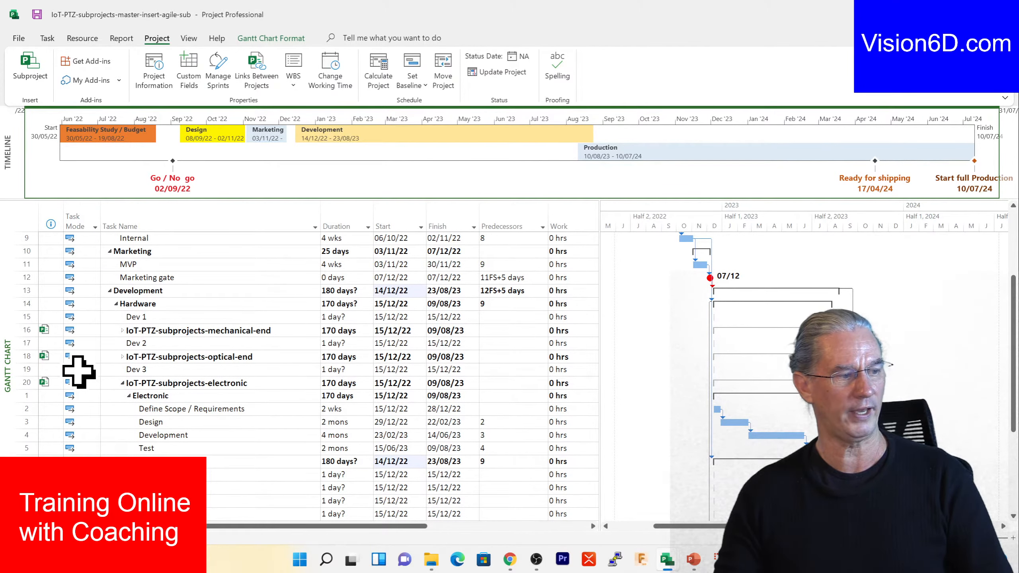
scroll(79, 371, down, 4)
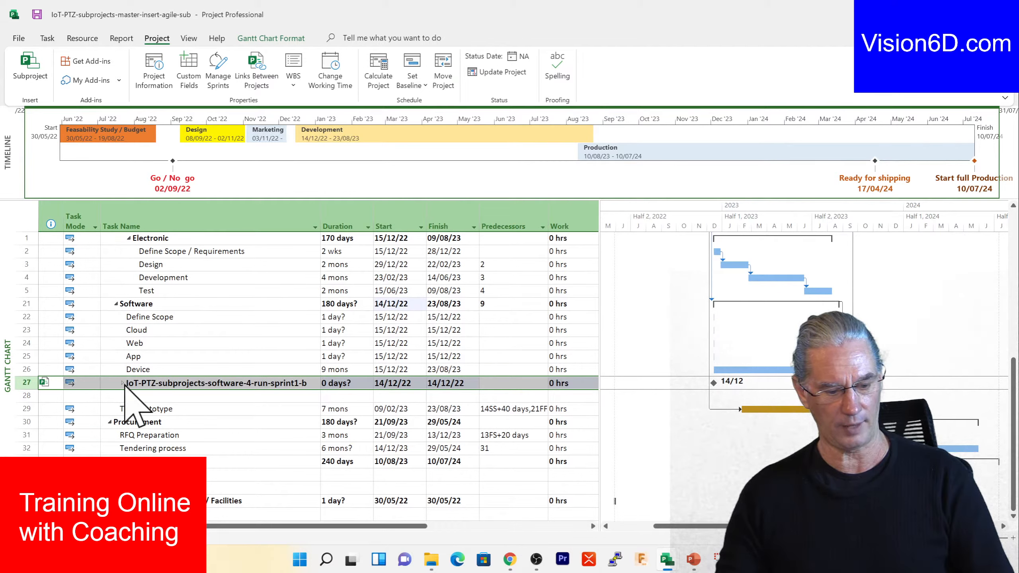
click(122, 383)
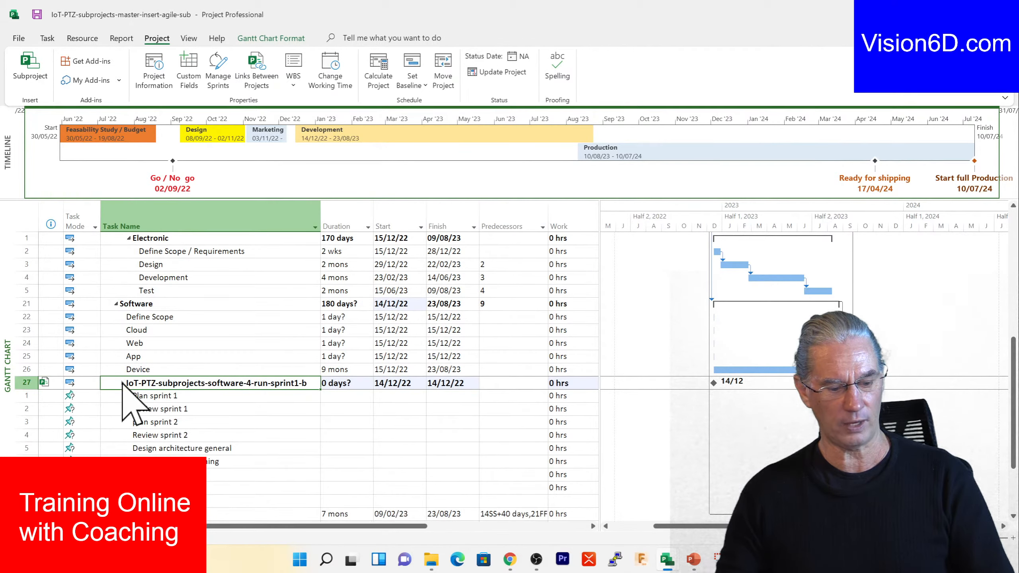
scroll(230, 408, down, 3)
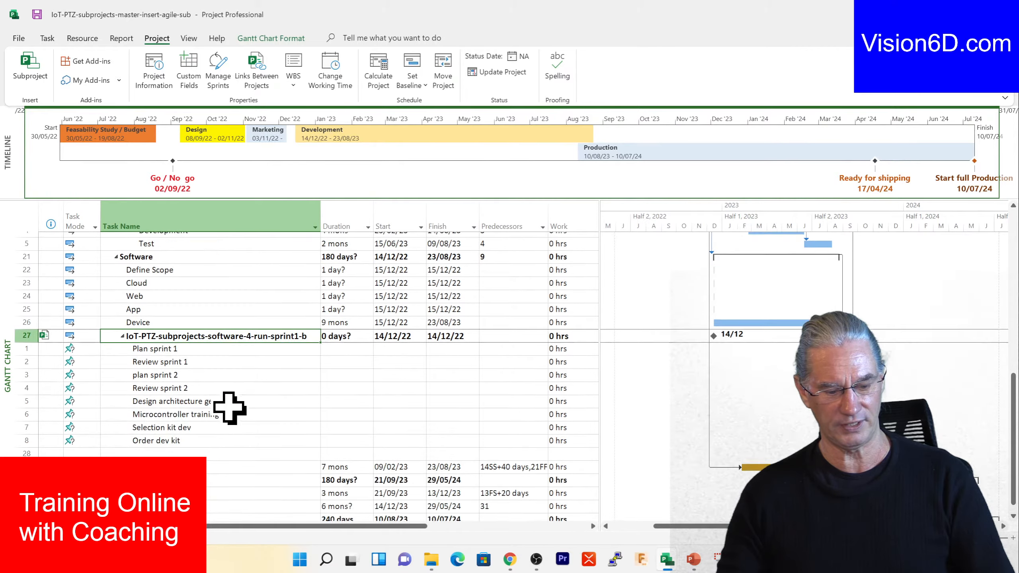
scroll(229, 408, up, 2)
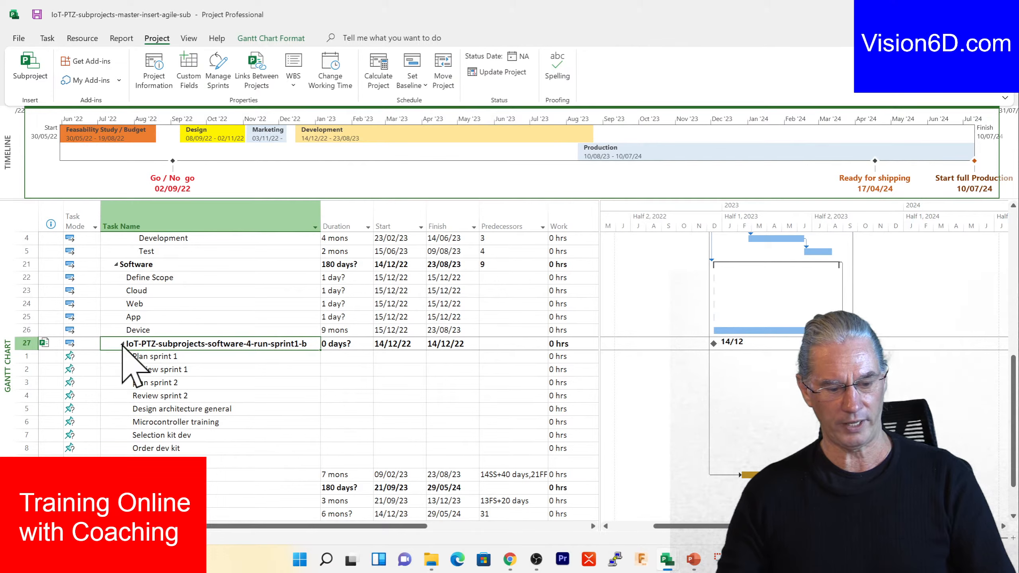
click(122, 344)
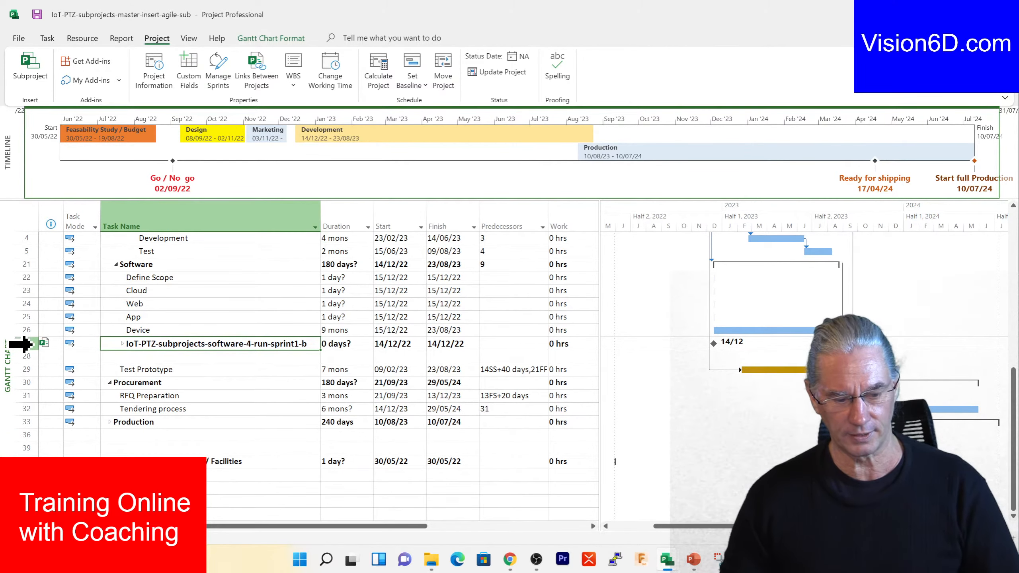
mouse_move(43, 344)
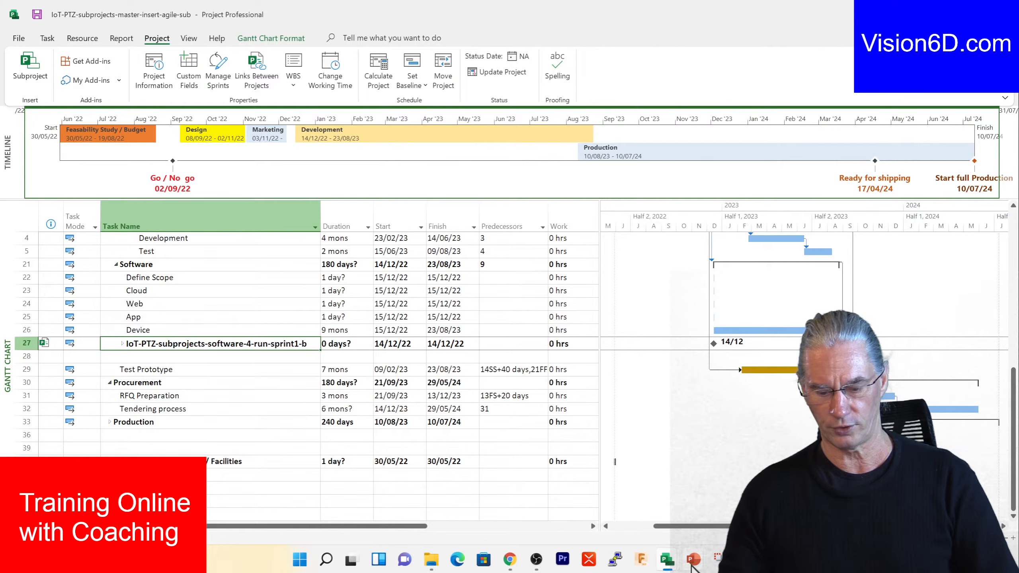
Step: Switch to the IoT-PTZ-subprojects-software-4-run-sprint1 plan and open the recent file IoT-PTZ-subprojects-software-4-run-sprint1-b
mouse_move(664, 562)
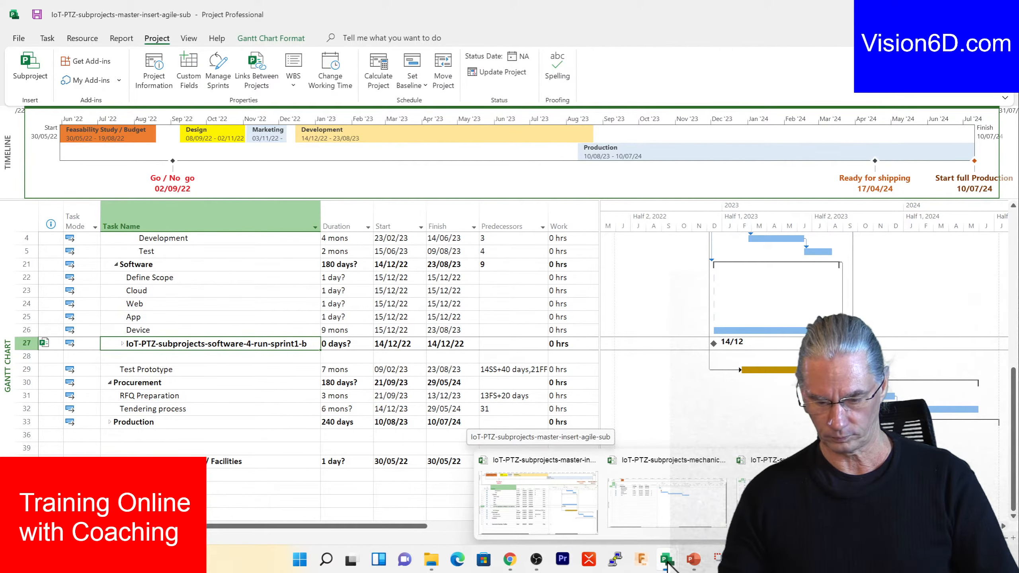
click(763, 497)
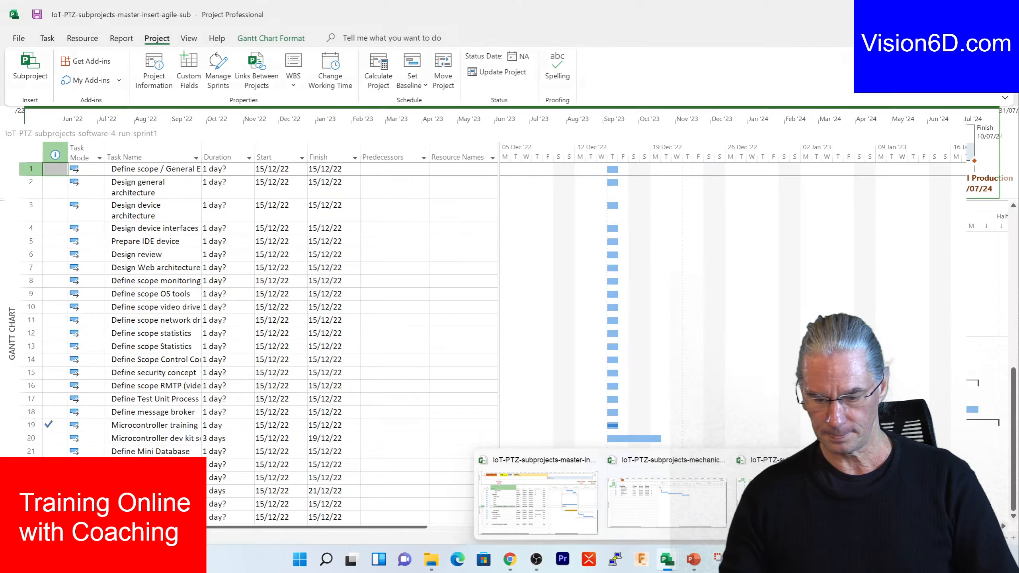
click(19, 38)
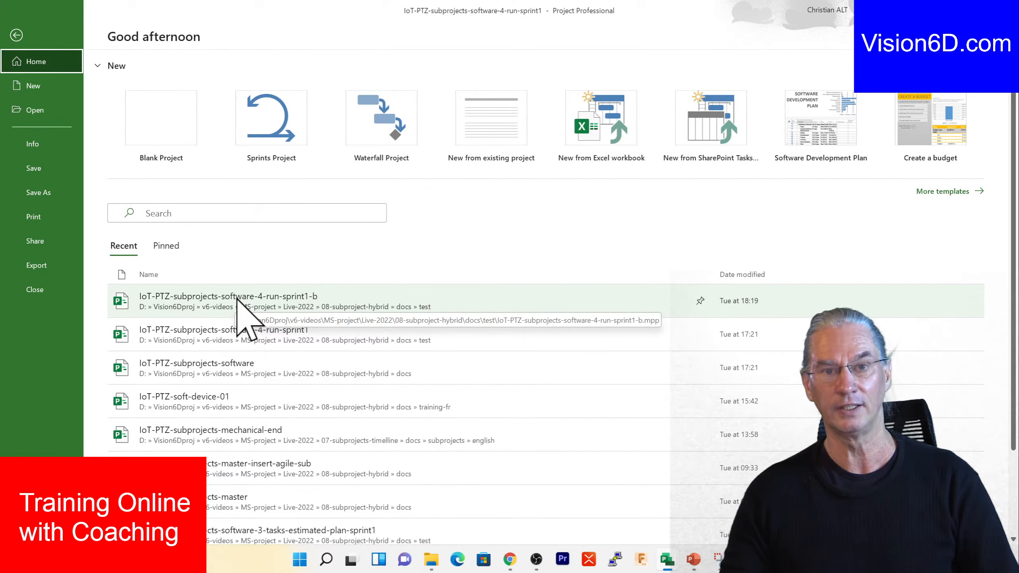
click(237, 298)
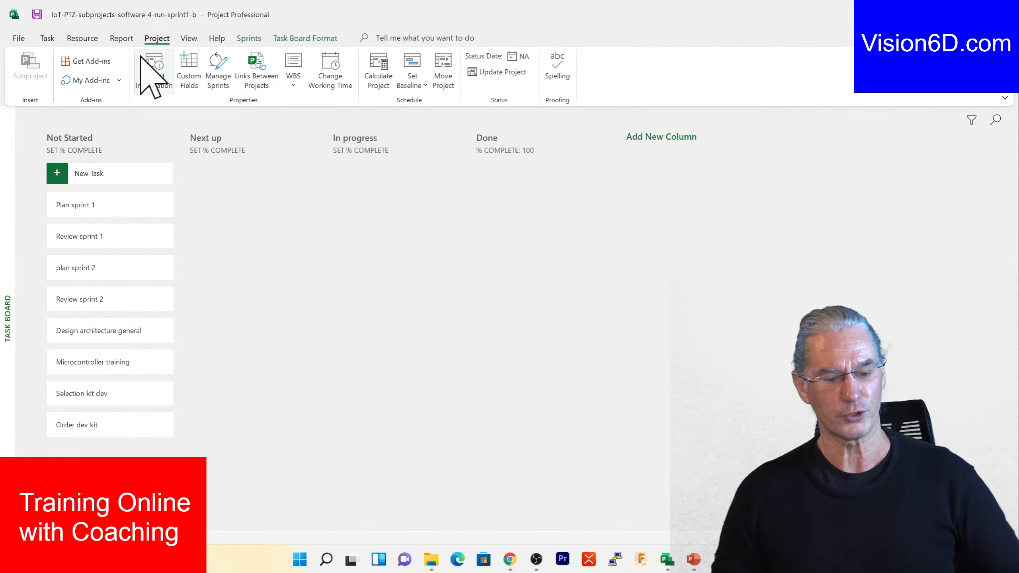
Step: Review the subproject's tasks in the Sprint Planning Board, the Task Board and the Task Board Sheet
click(249, 39)
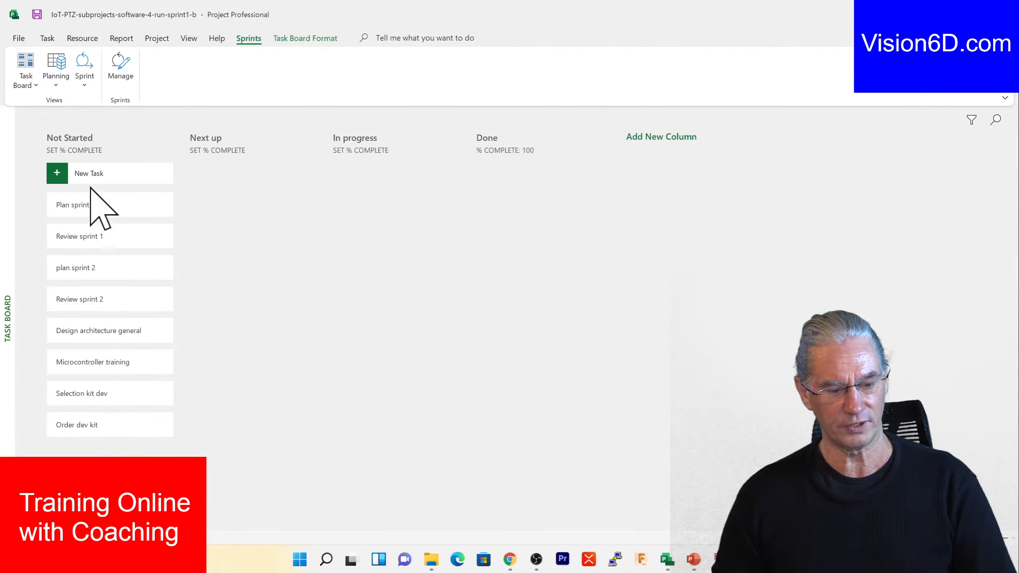
click(58, 61)
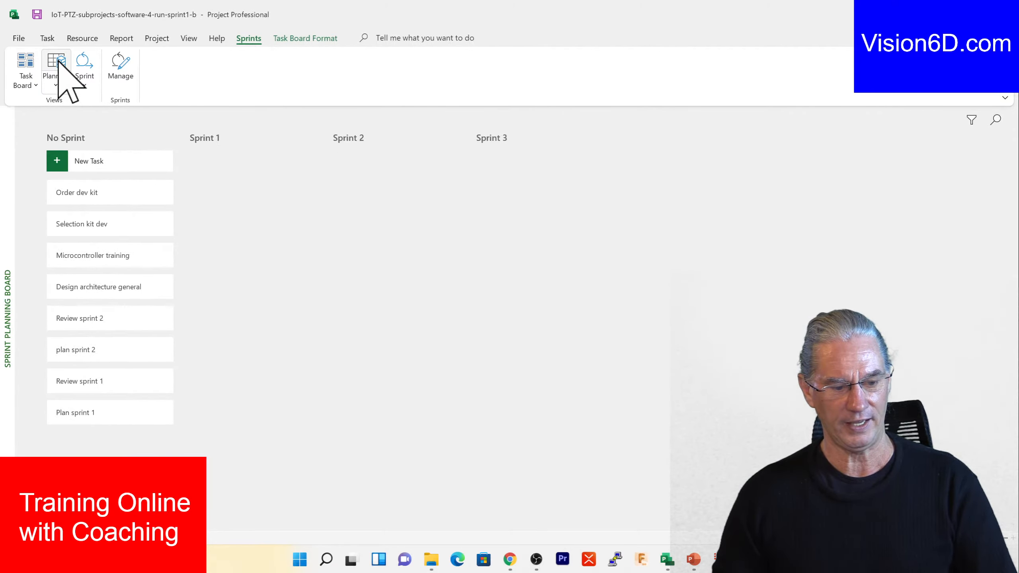
click(26, 62)
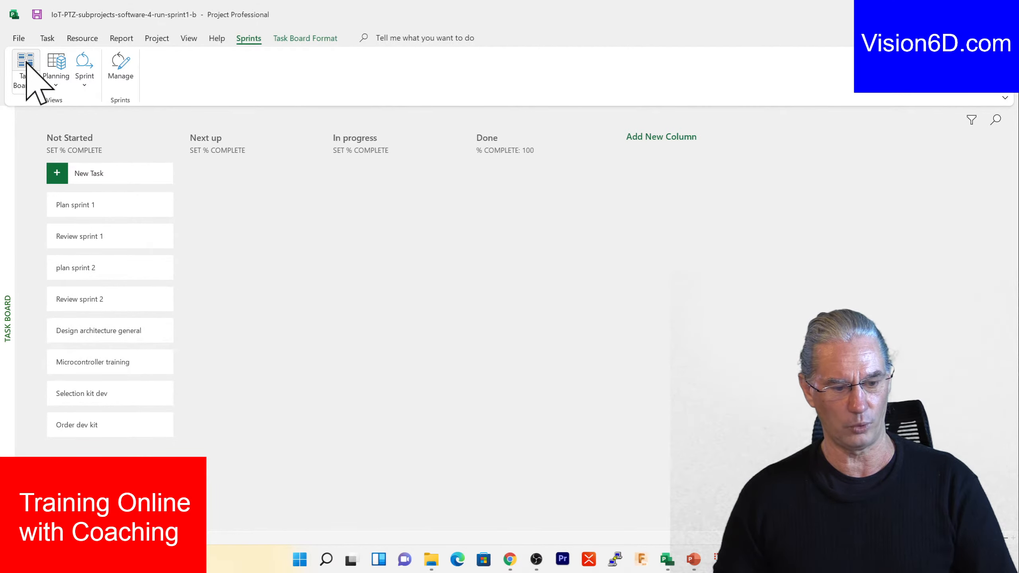
click(28, 85)
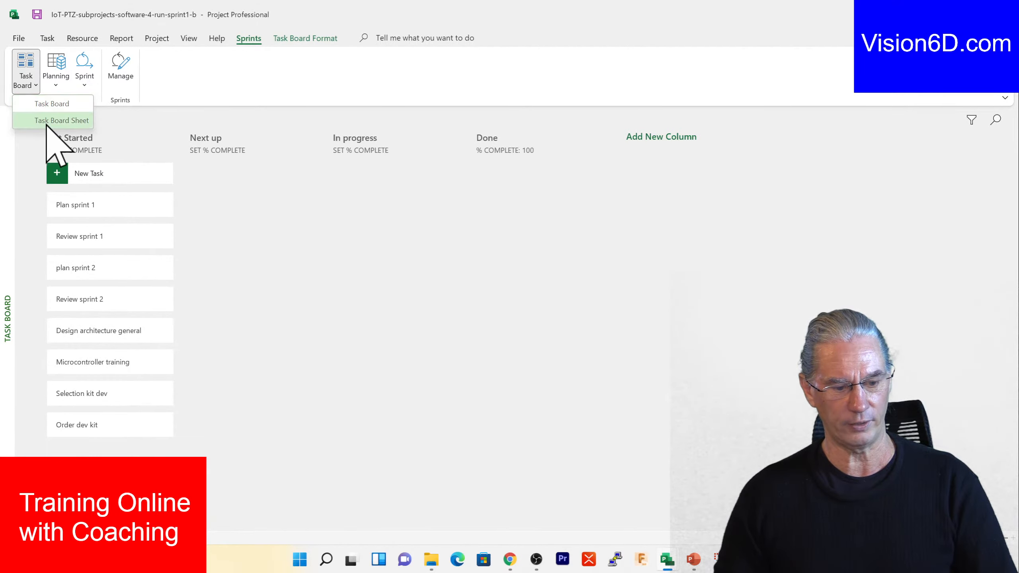
click(47, 120)
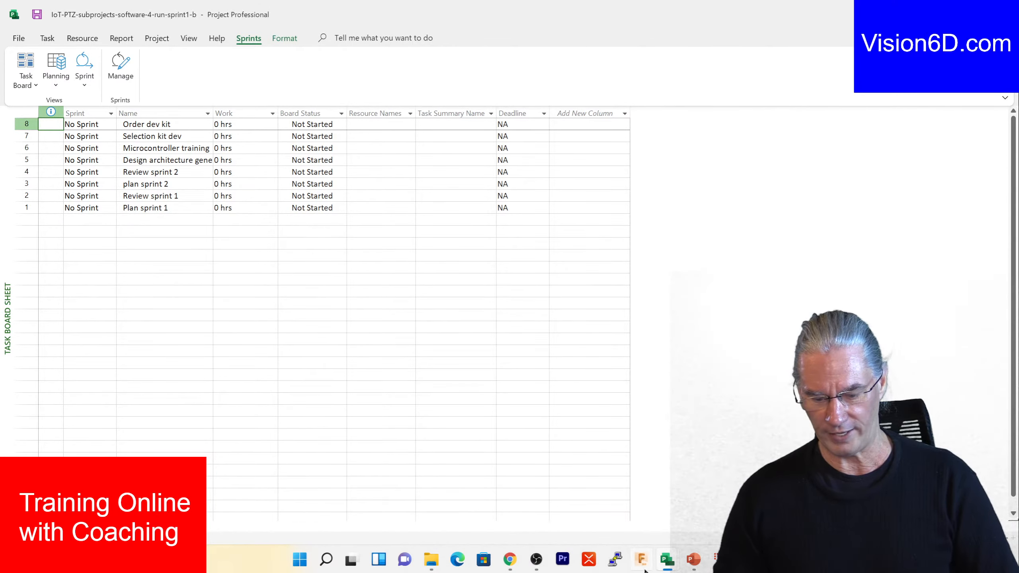
Step: Switch back to the IoT-PTZ-subprojects-master-insert-agile-sub plan and delete the IoT-PTZ-subprojects-software-4-run-sprint1-b subproject with its subtasks
mouse_move(667, 561)
mouse_move(668, 531)
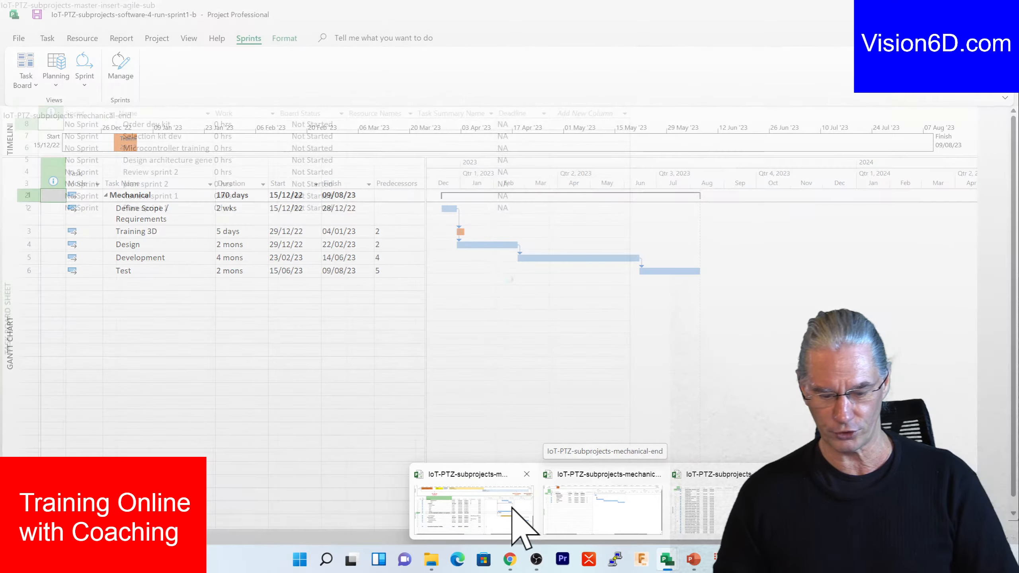
click(518, 524)
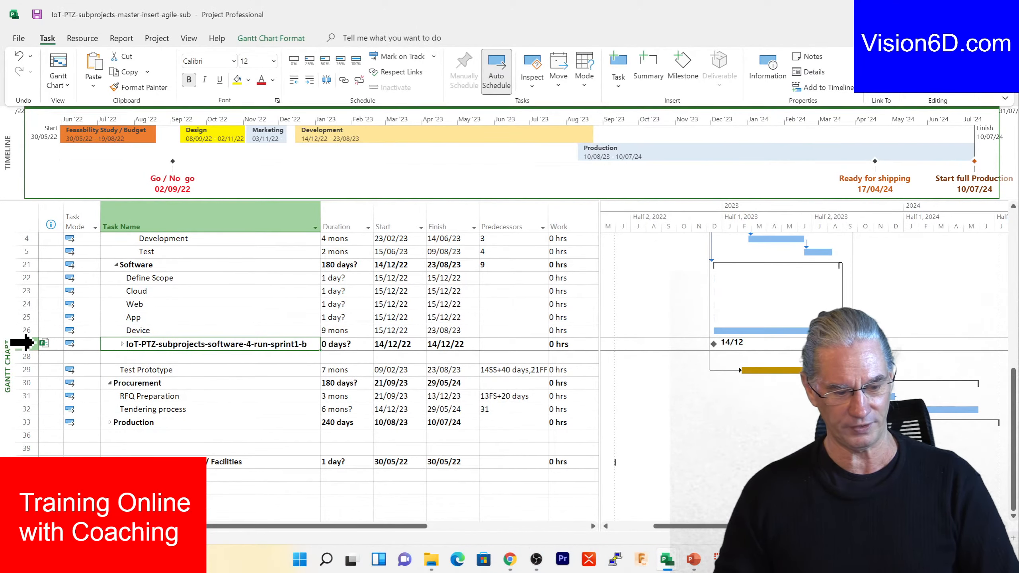
click(47, 344)
right_click(47, 344)
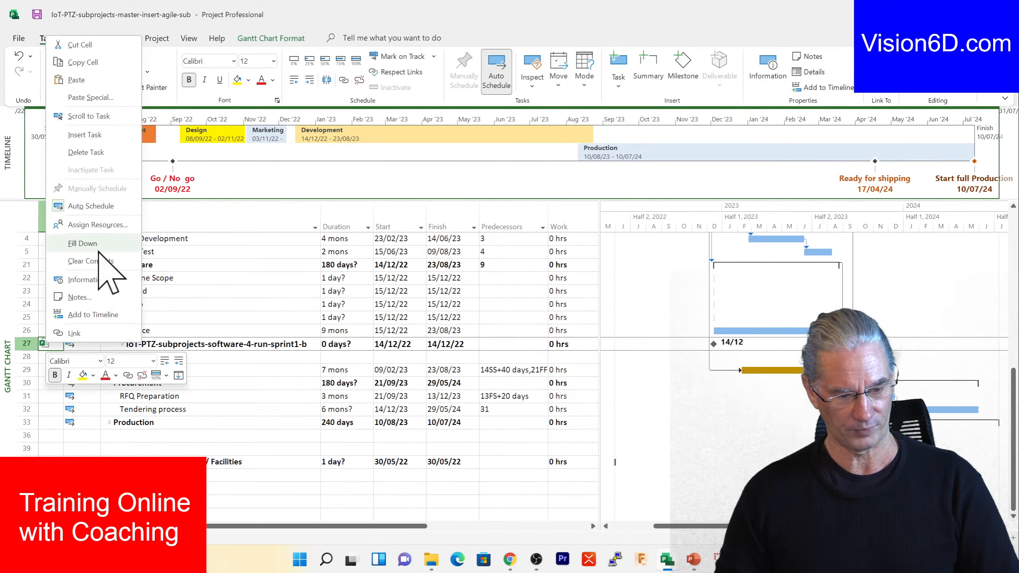
click(86, 152)
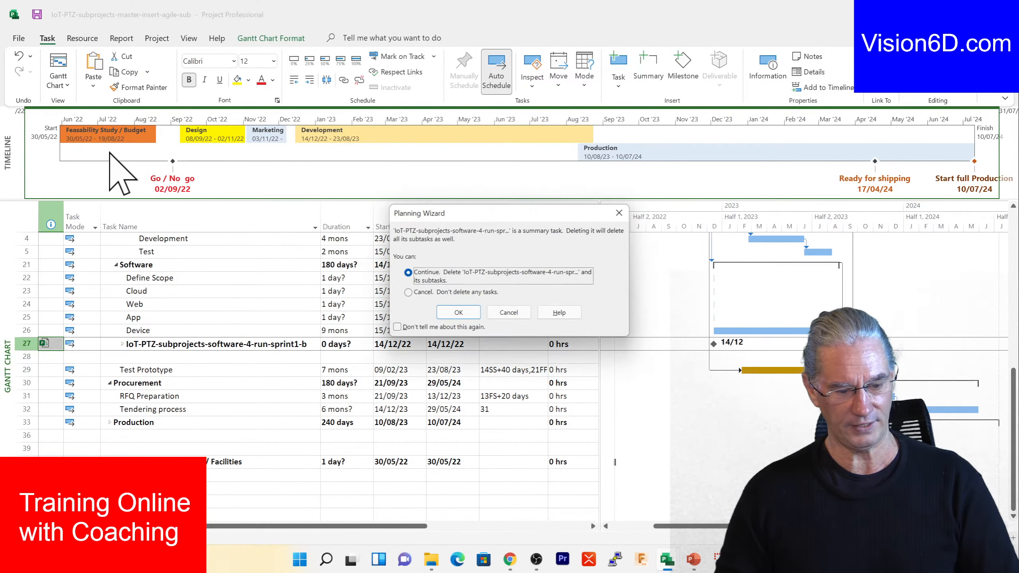
click(456, 313)
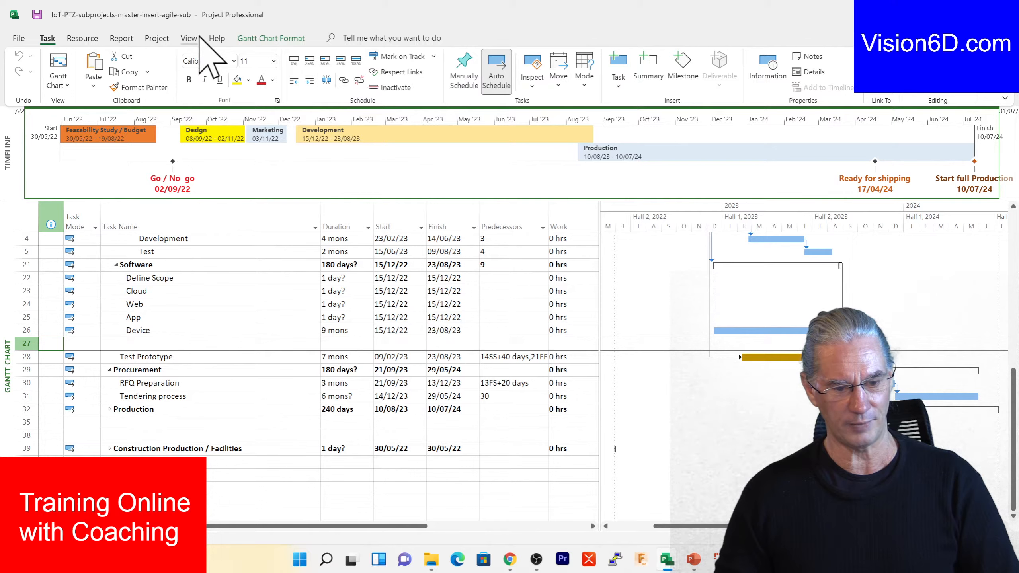
Step: Insert IoT-PTZ-subprojects-software-4-run-sprint1 as a linked subproject in row 27, below the Device task
click(157, 38)
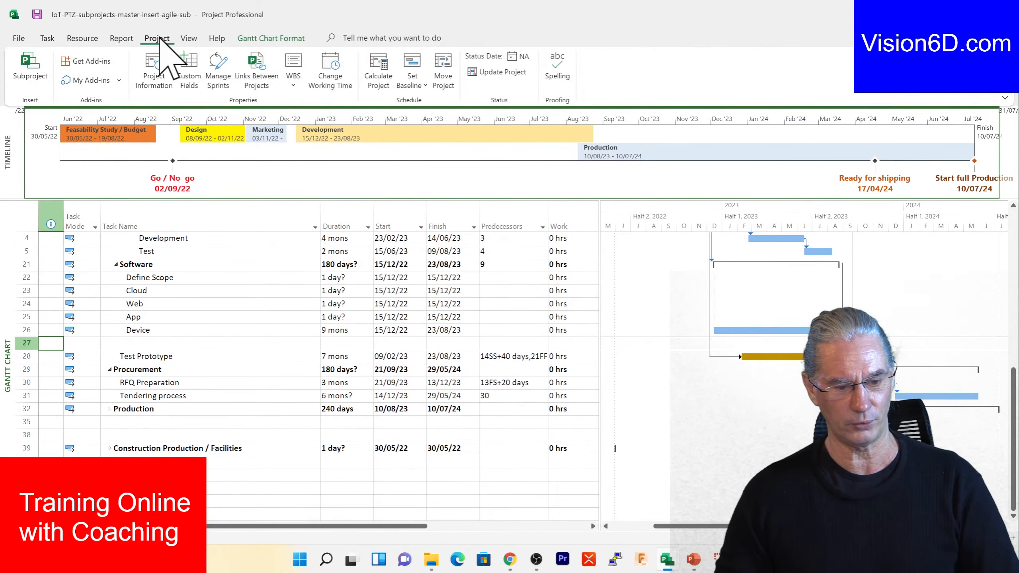
click(25, 64)
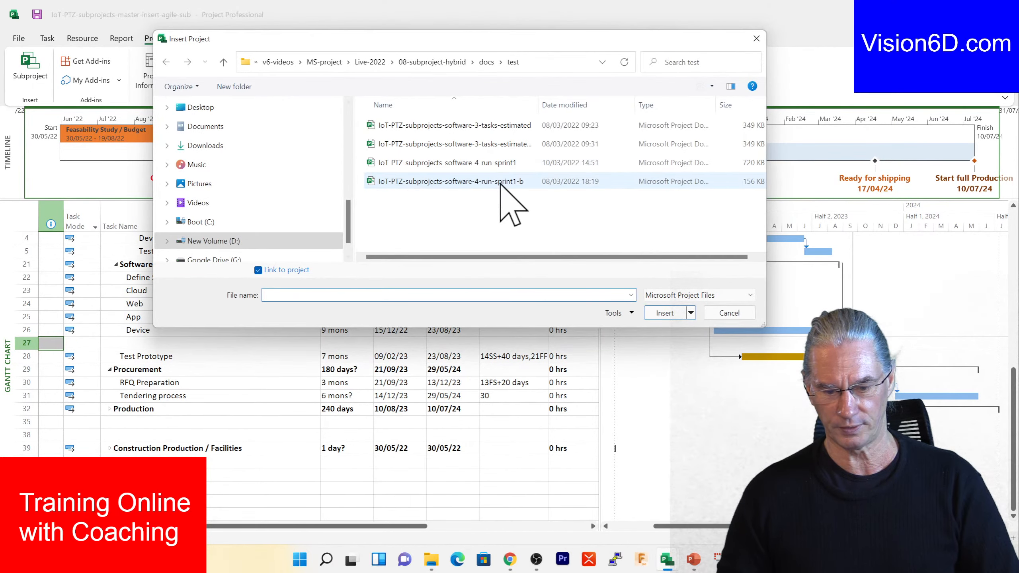
click(501, 162)
double_click(502, 162)
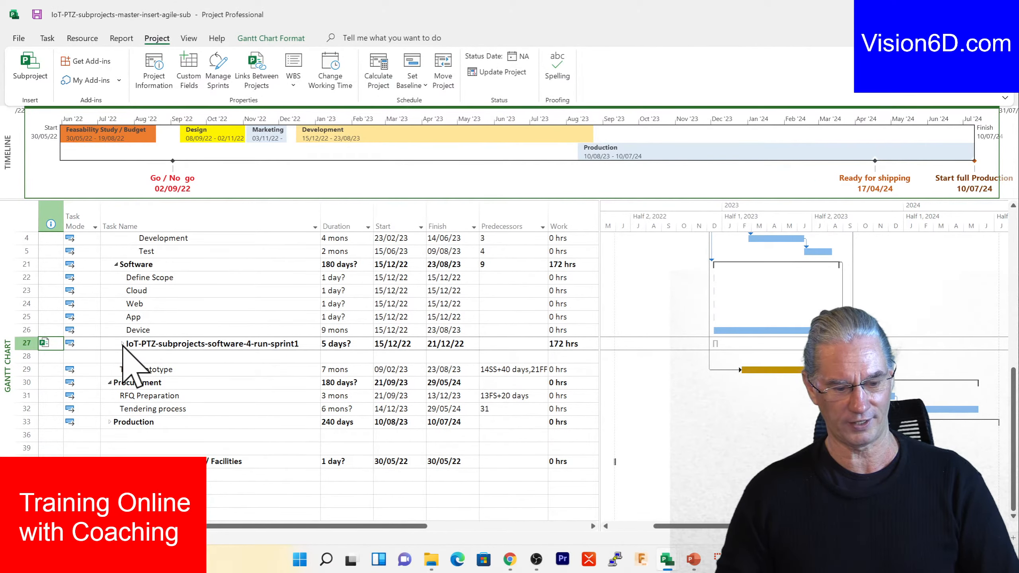
Step: Expand the inserted IoT-PTZ-subprojects-software-4-run-sprint1 subproject, review its tasks and work hours, and collapse it
click(123, 344)
scroll(293, 409, down, 8)
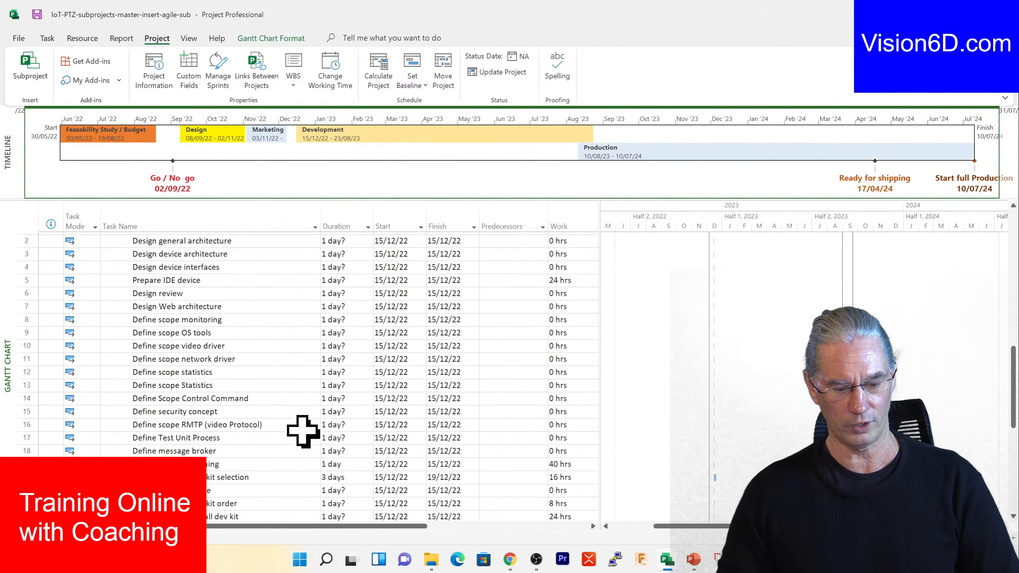
scroll(333, 409, up, 9)
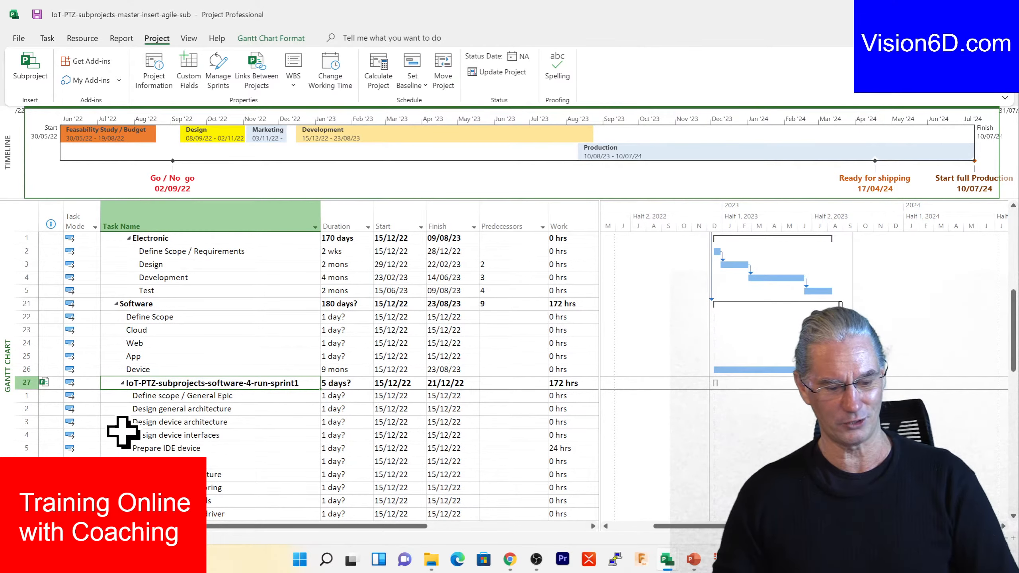
click(122, 383)
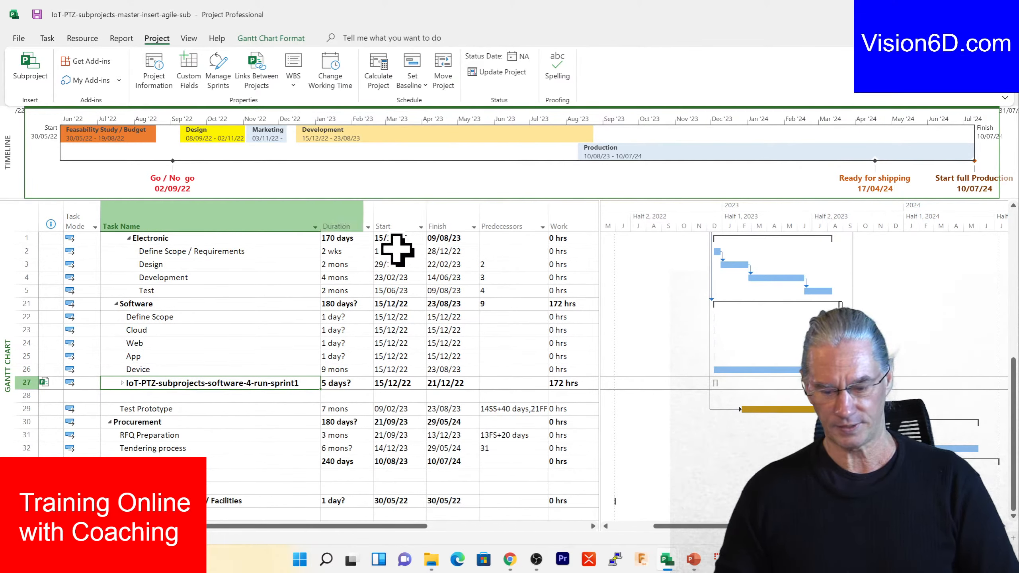
Step: Close the IoT-PTZ-subprojects-software-4-run-sprint1-b plan without saving its changes
mouse_move(662, 556)
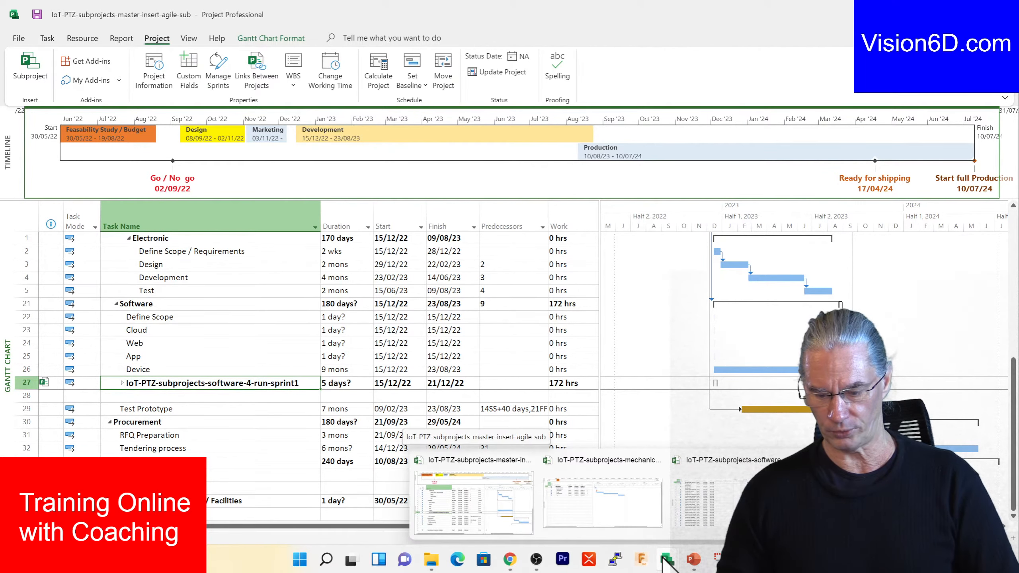
mouse_move(743, 498)
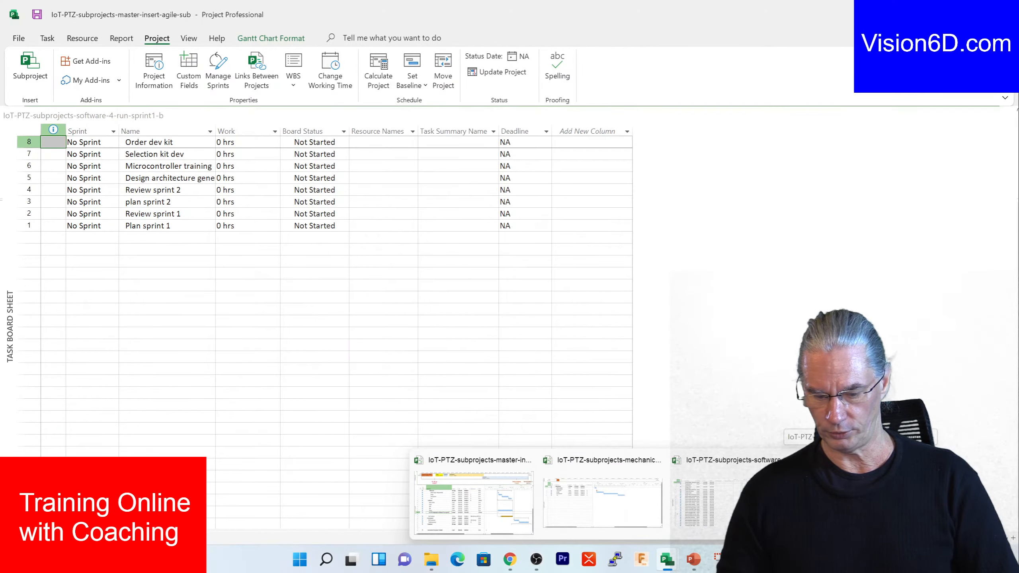
click(782, 460)
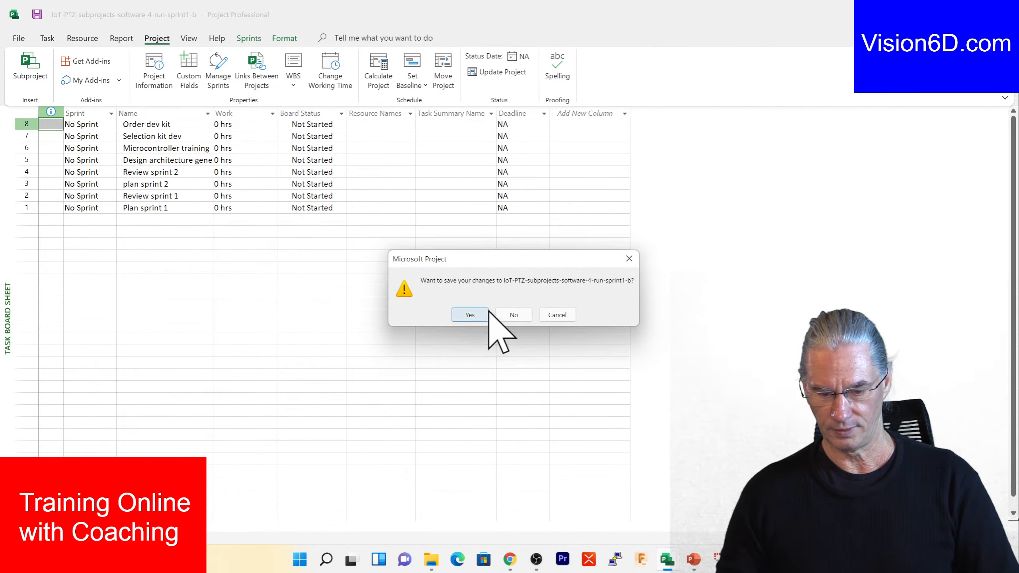
click(517, 316)
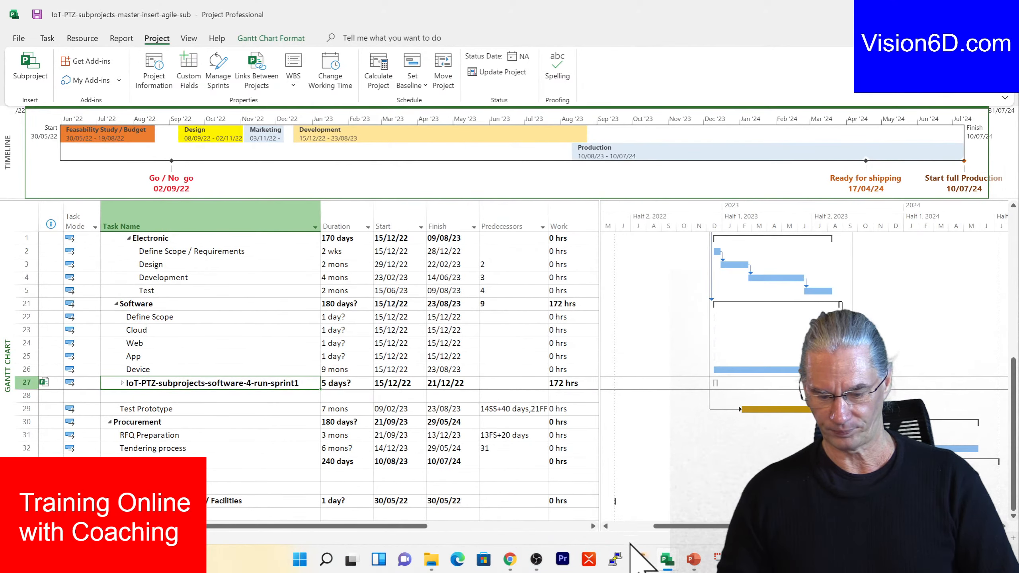
Step: View the IoT-PTZ-subprojects-software-4-run-sprint1 plan in its own window and return to the IoT-PTZ-subprojects-master-insert-agile-sub plan
mouse_move(668, 560)
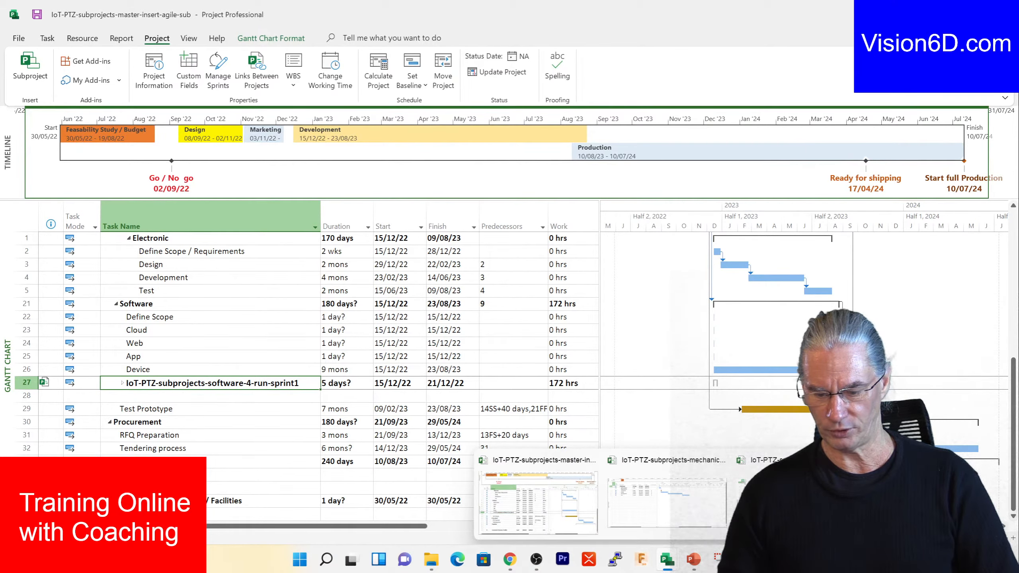
click(781, 460)
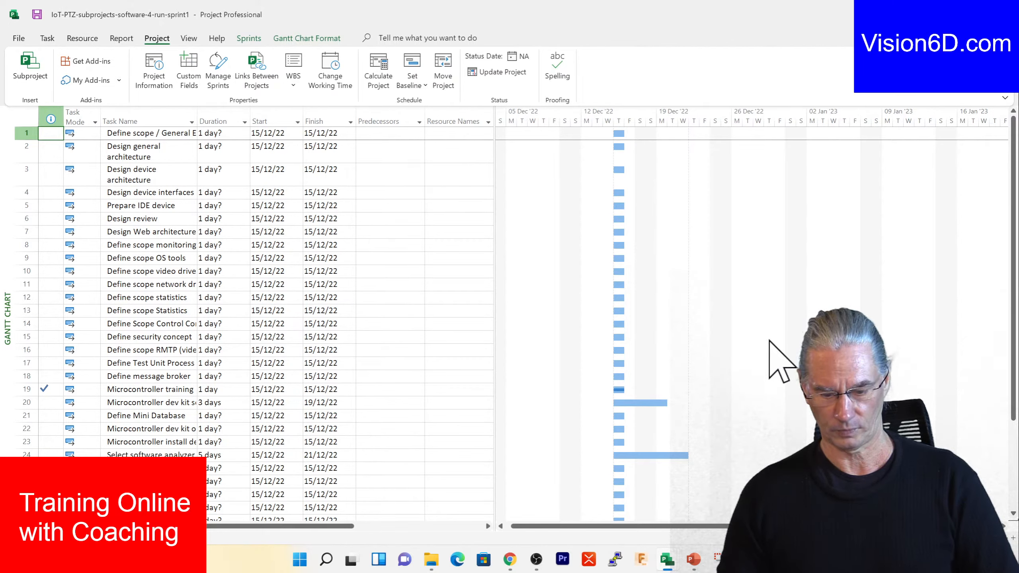
mouse_move(676, 559)
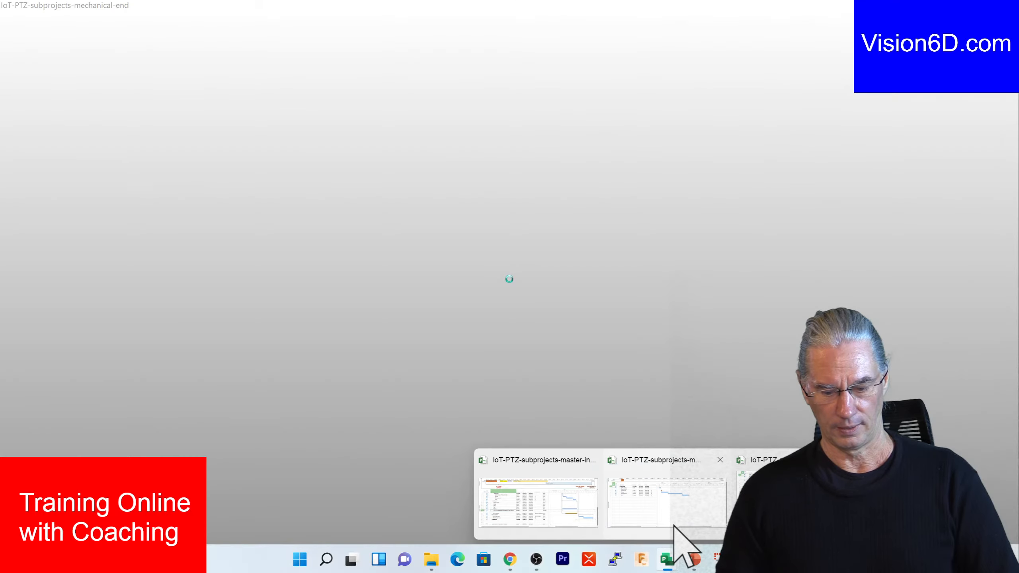
mouse_move(602, 528)
click(597, 511)
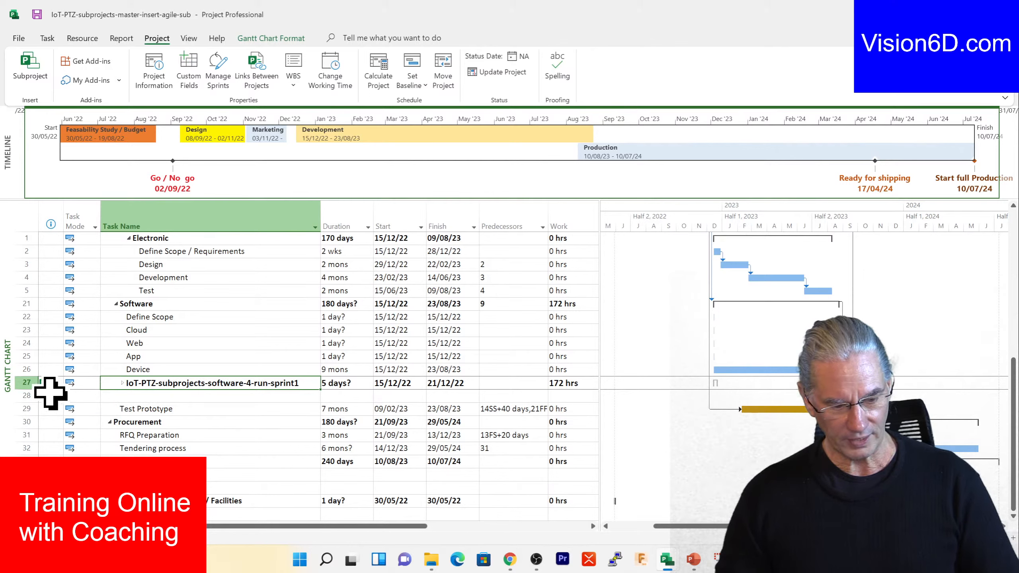
Step: Delete the IoT-PTZ-subprojects-software-4-run-sprint1 subproject in row 27 with its subtasks, despite its reported progress
mouse_move(43, 383)
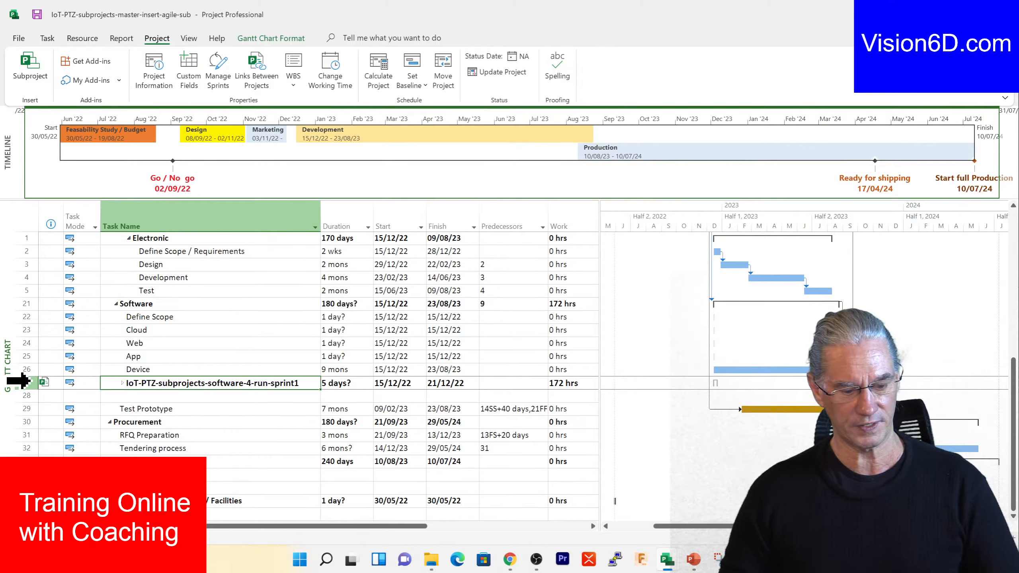
right_click(28, 381)
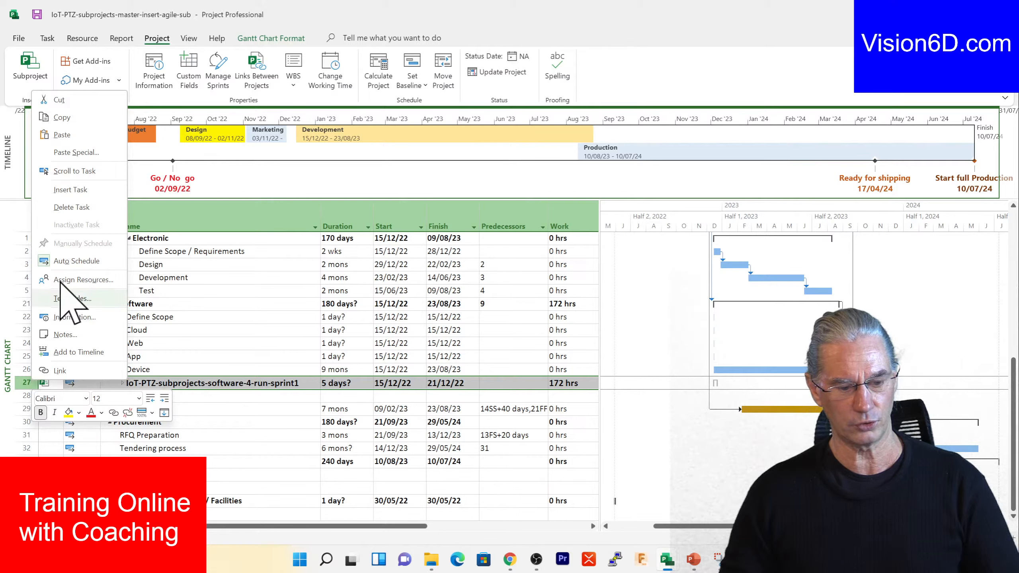
click(81, 207)
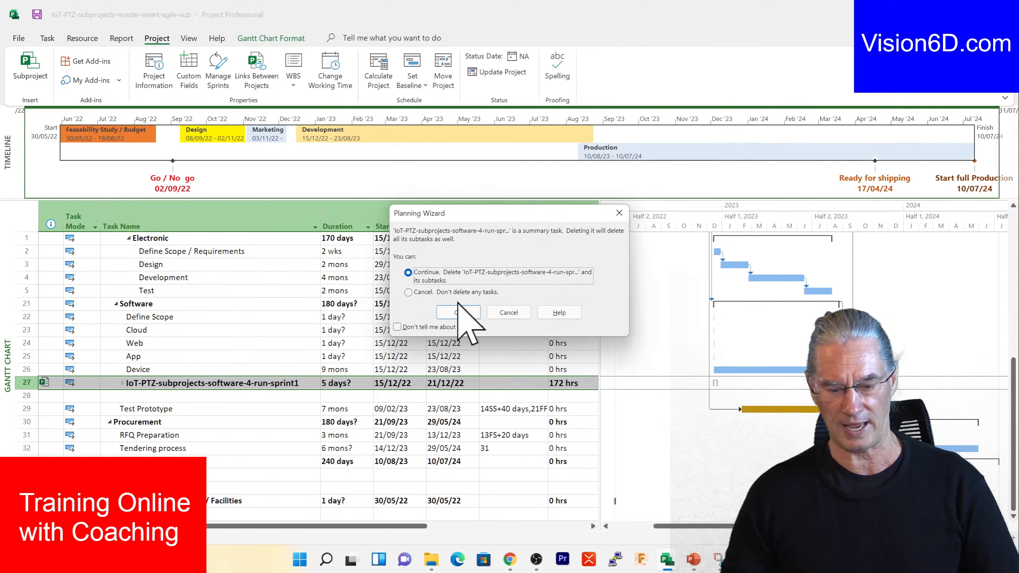
click(462, 314)
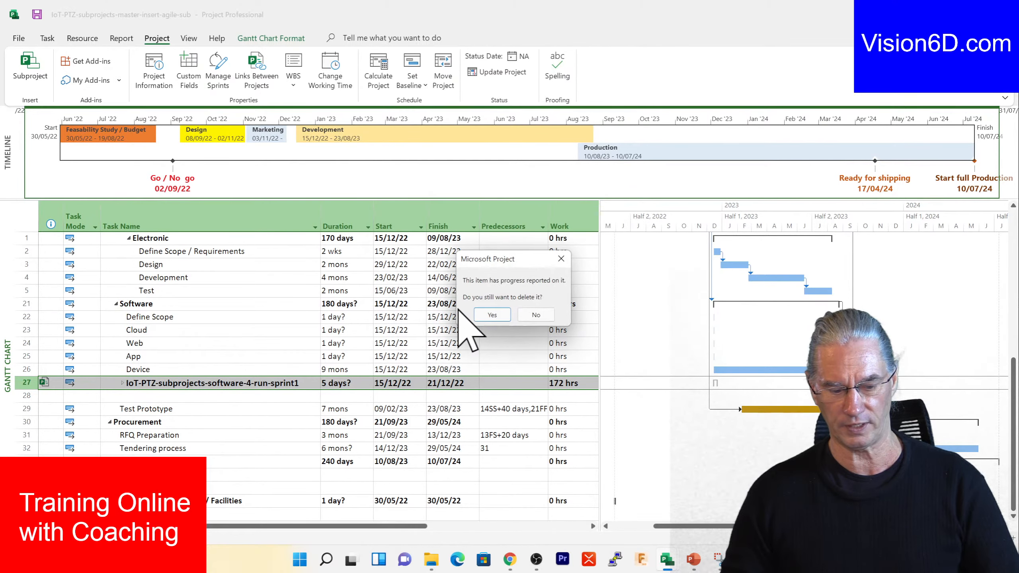
click(495, 314)
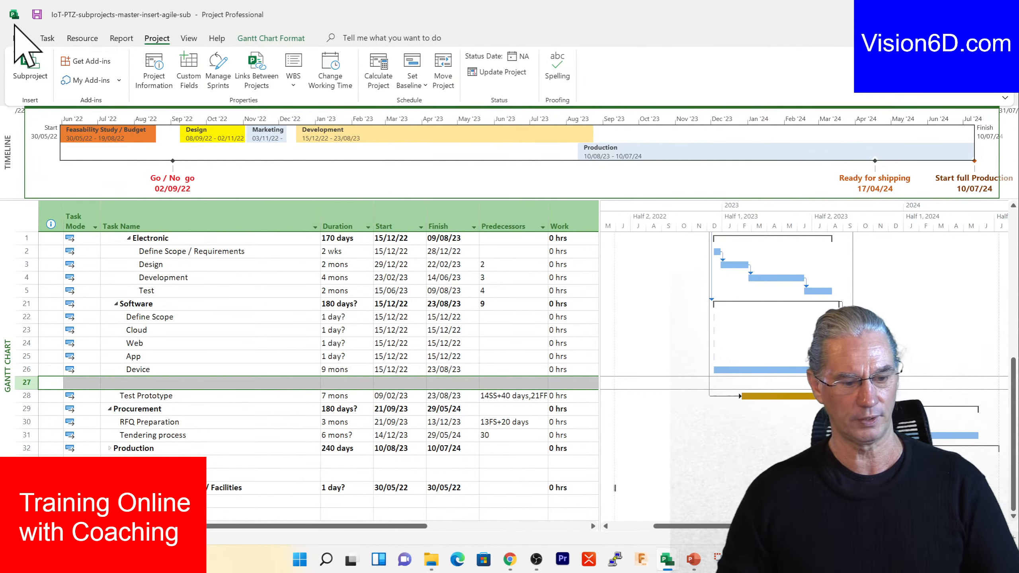
Step: Create a new project from the Sprints Project template
click(18, 38)
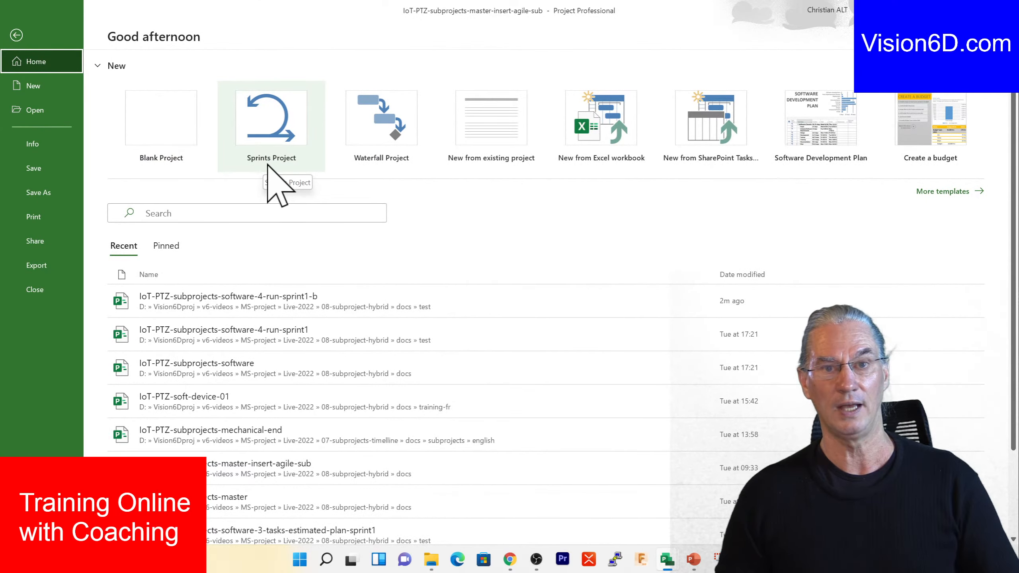
click(281, 127)
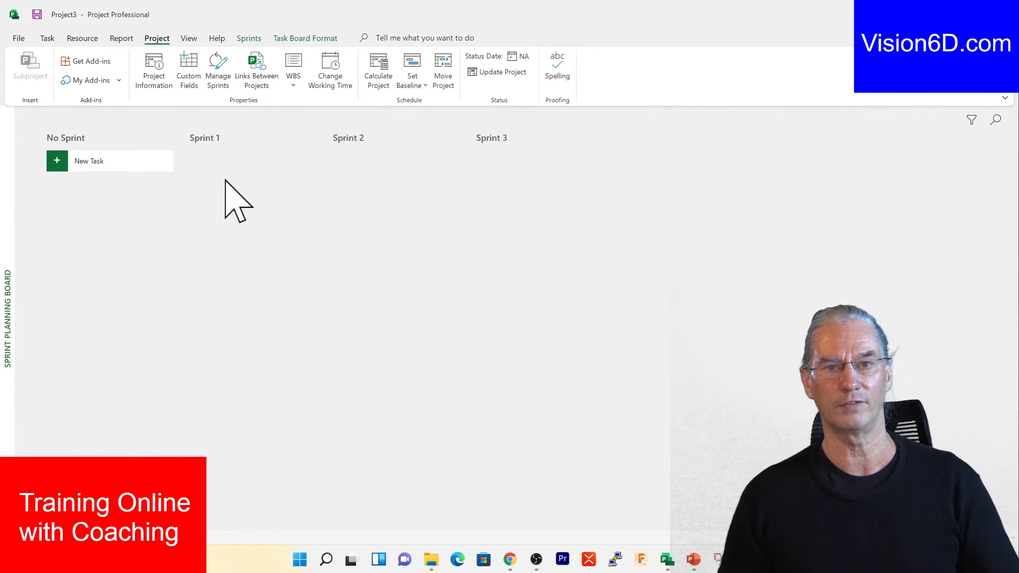
Step: Add the tasks "Plan sprint1" and "review sprint1" to the No Sprint column of the sprint planning board
click(81, 161)
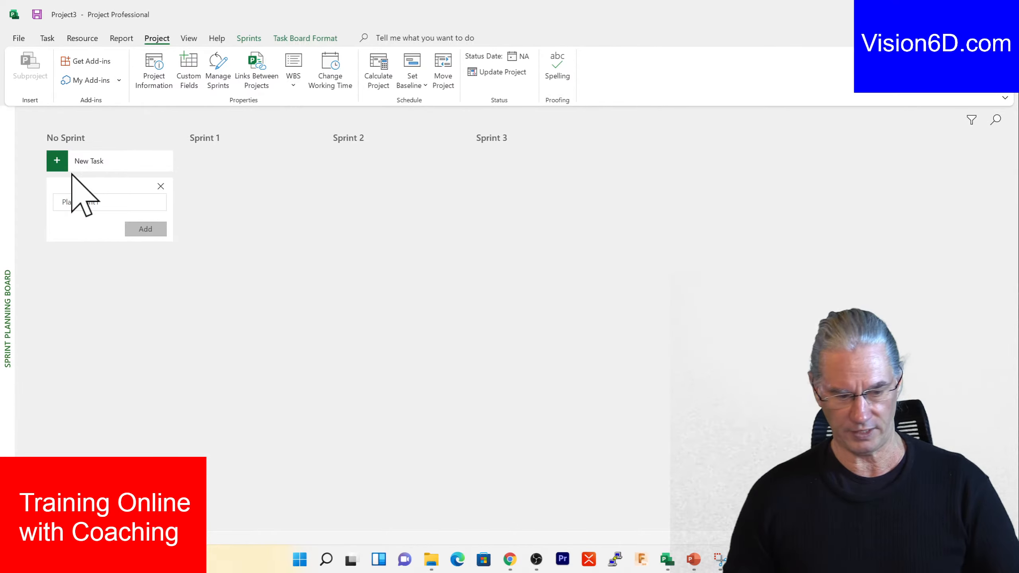
click(151, 229)
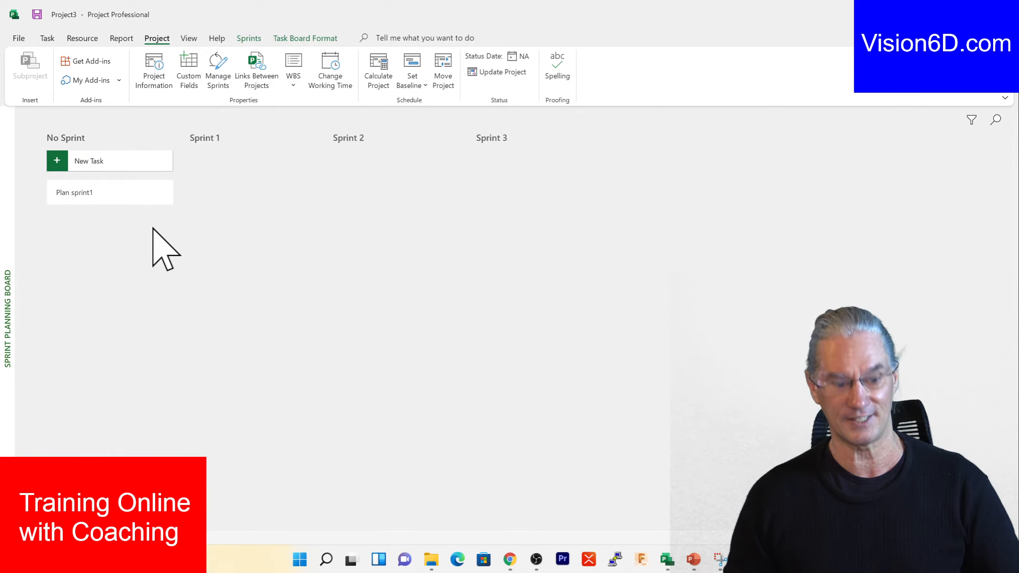
click(92, 161)
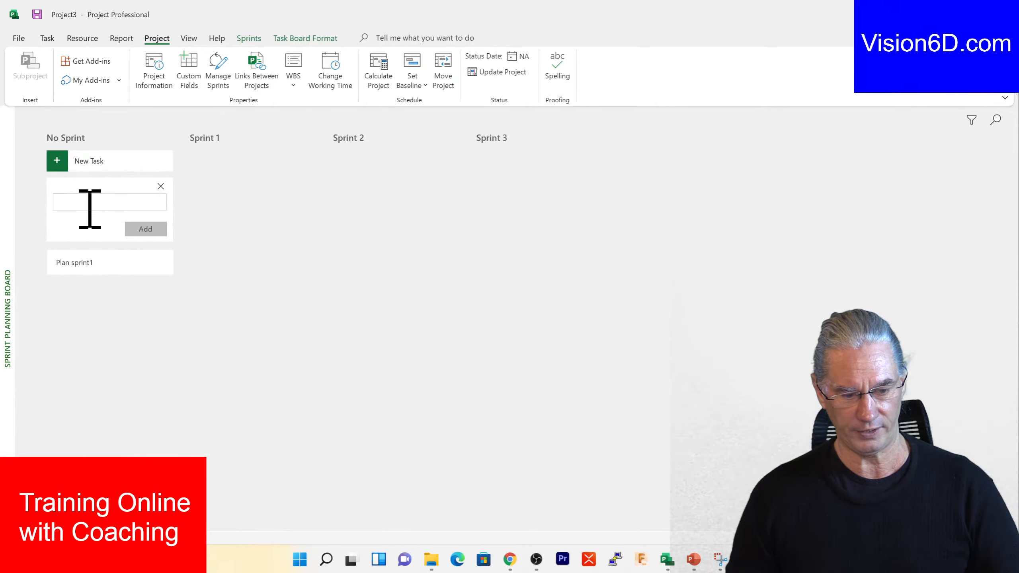
click(85, 207)
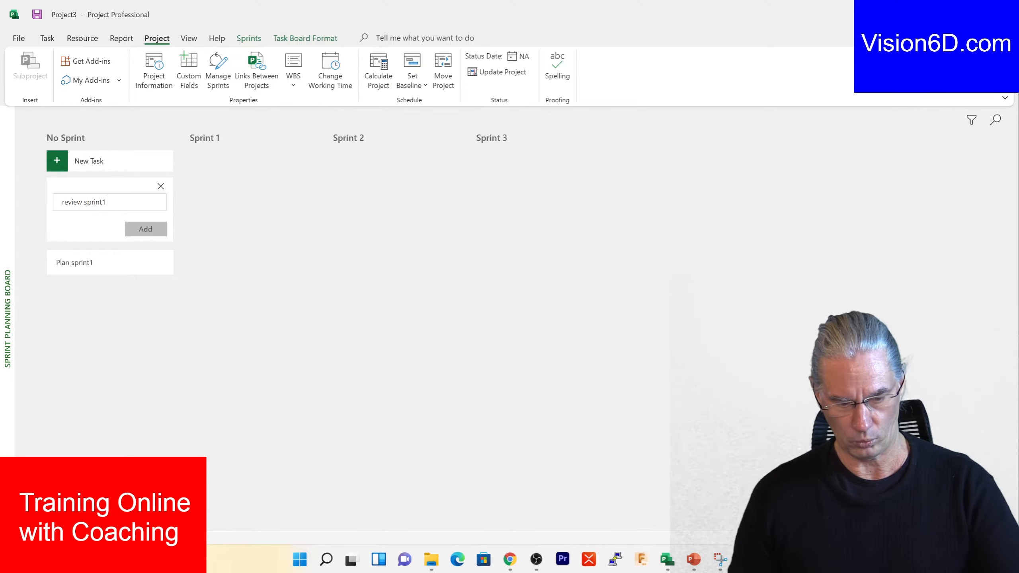
click(161, 229)
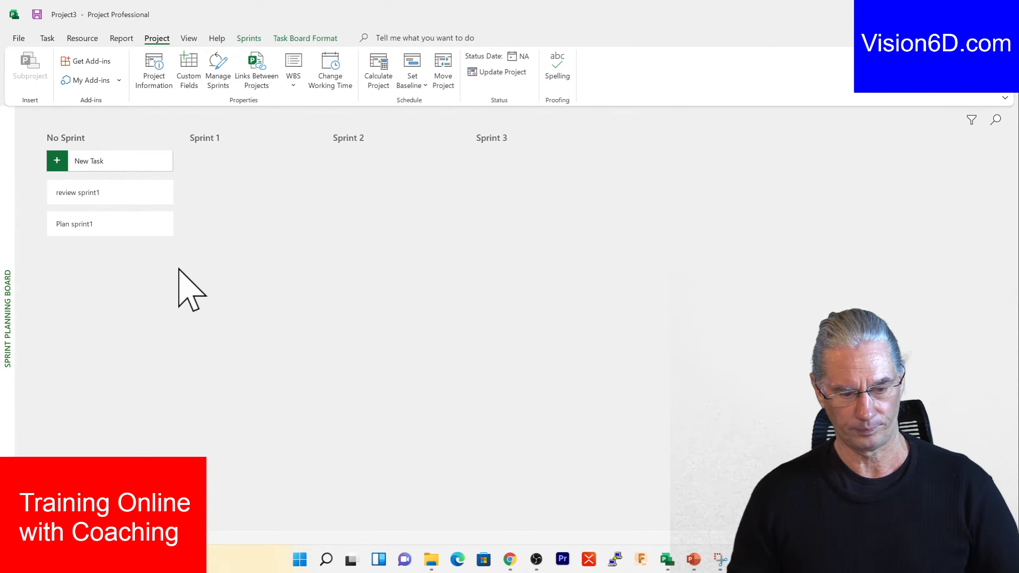
Step: Add the tasks "Training microcontroler" and "Design general architecture" to the No Sprint column
click(99, 162)
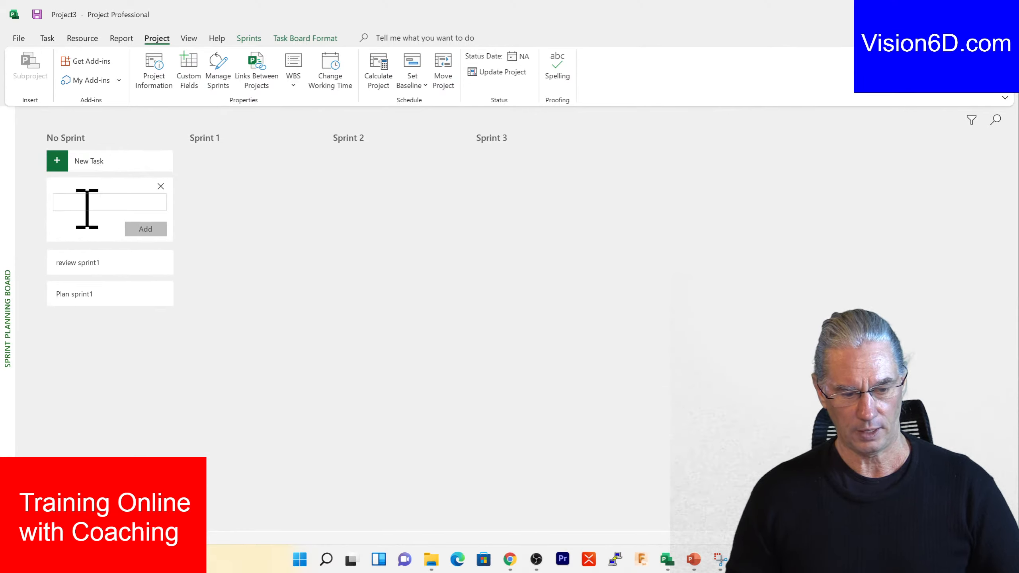
text(Training microcontroler)
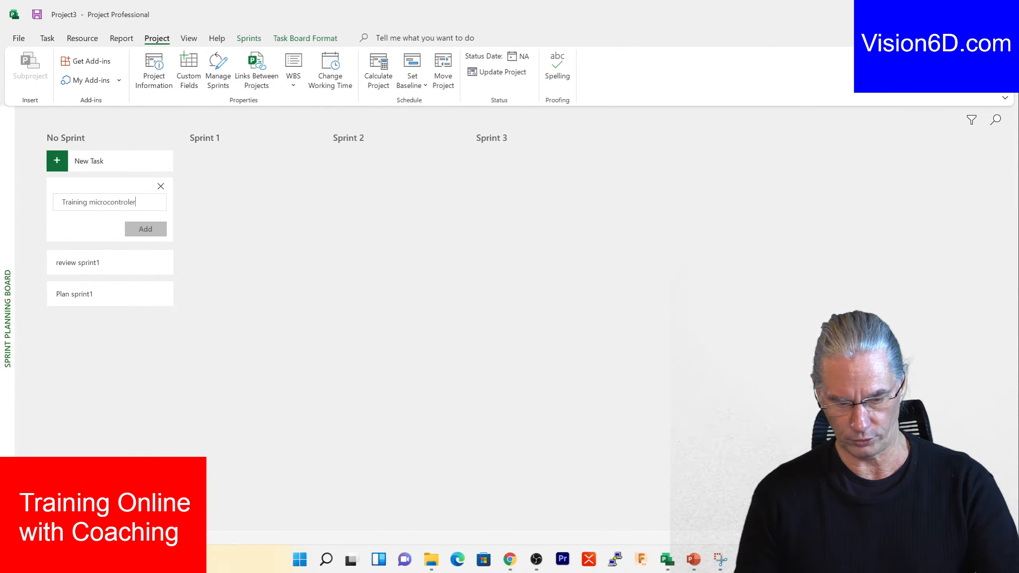
click(162, 228)
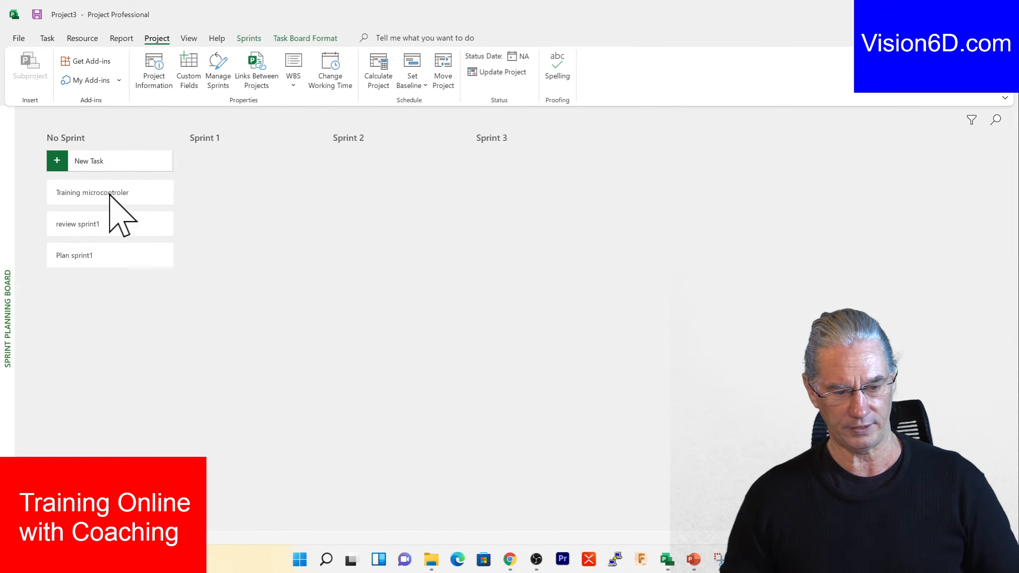
click(88, 159)
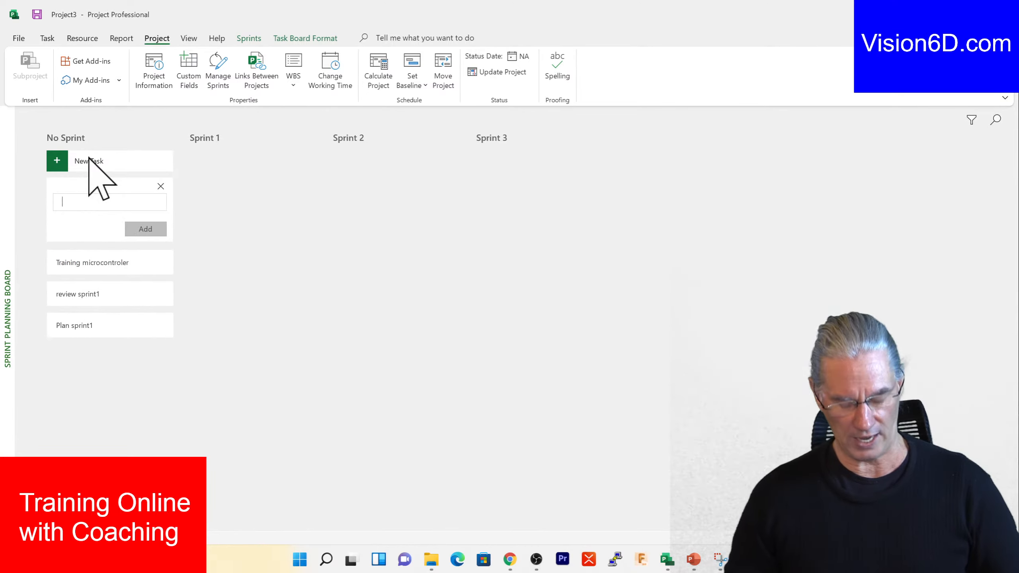
text(Design ge)
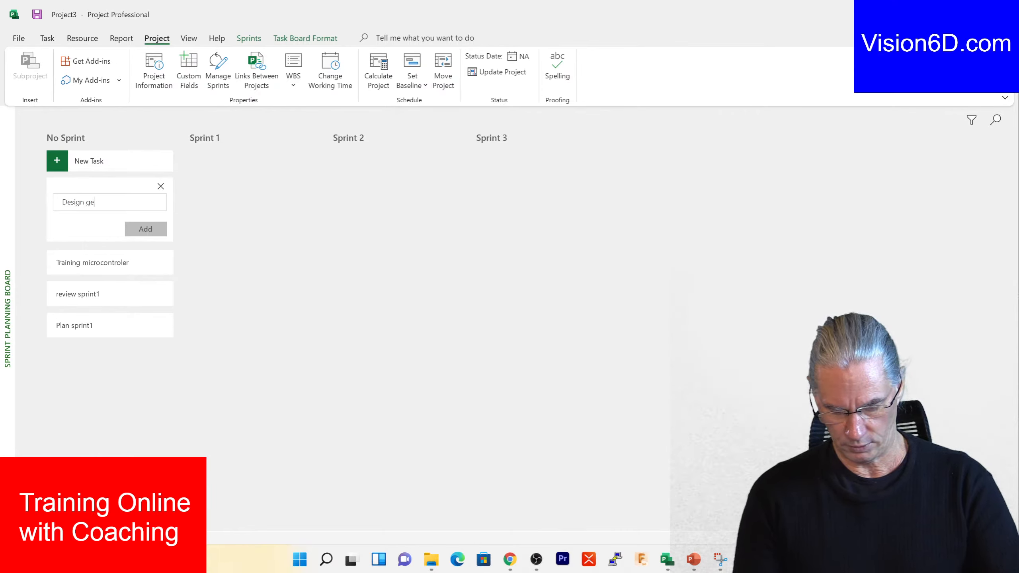
text(neral arc)
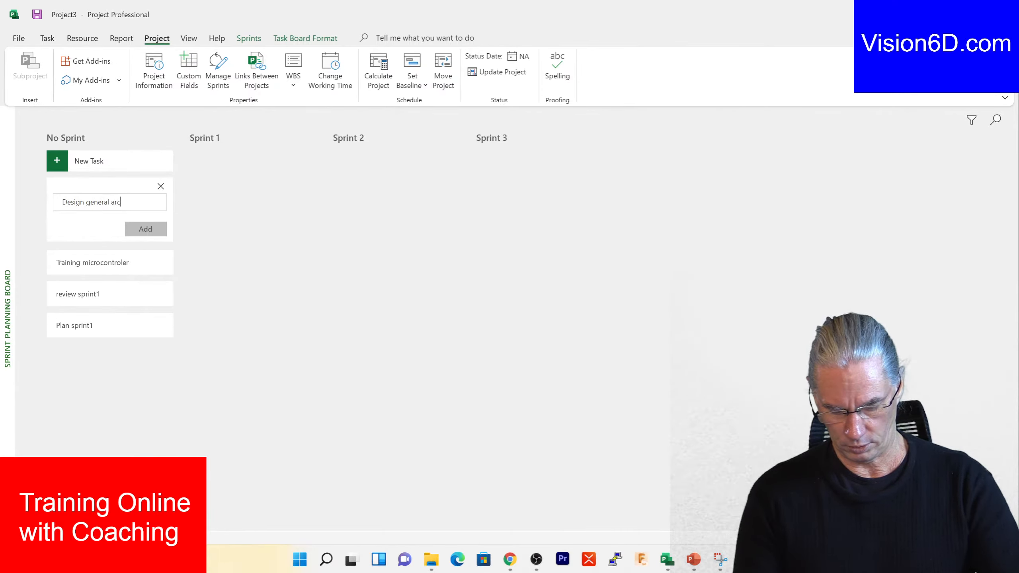
text(hitecture)
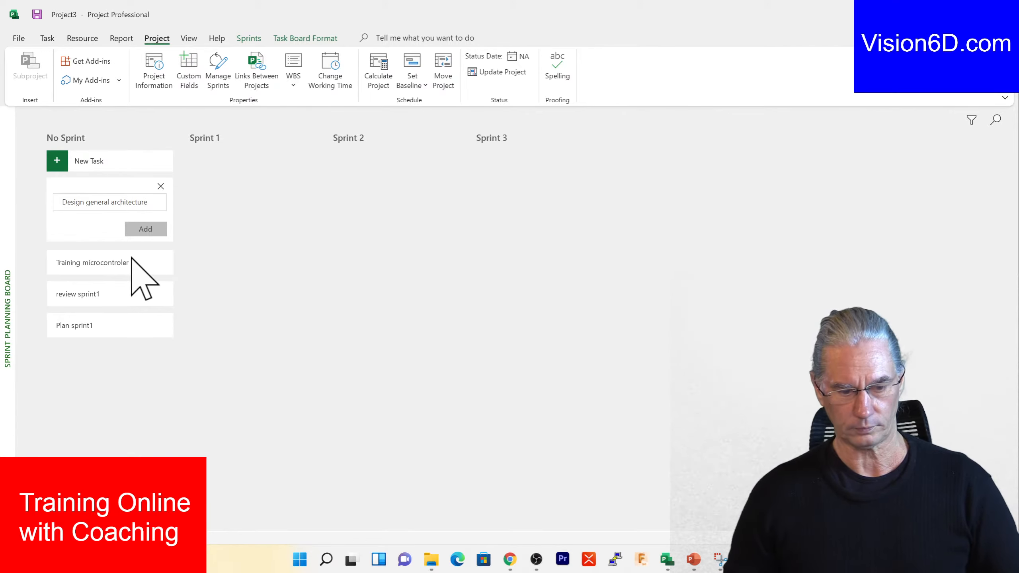
click(153, 230)
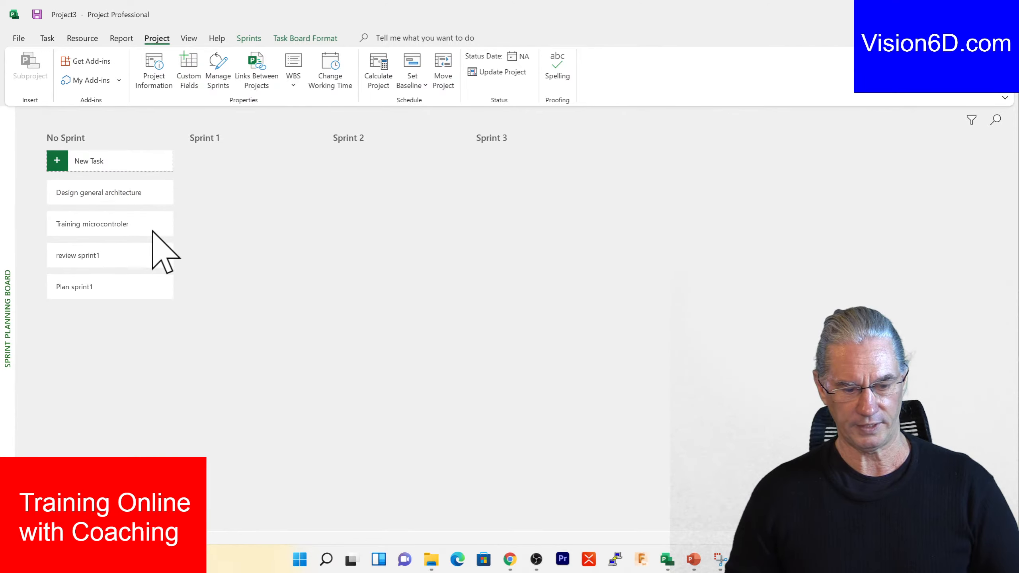
Step: Add the tasks "select dev kit" and "order dev kit" to the No Sprint column
click(85, 161)
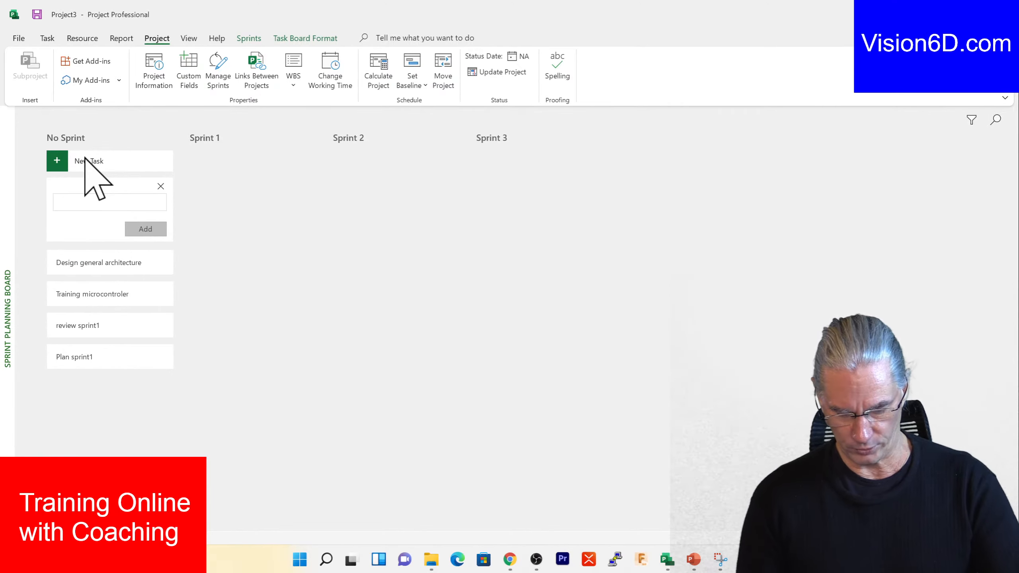
text(select )
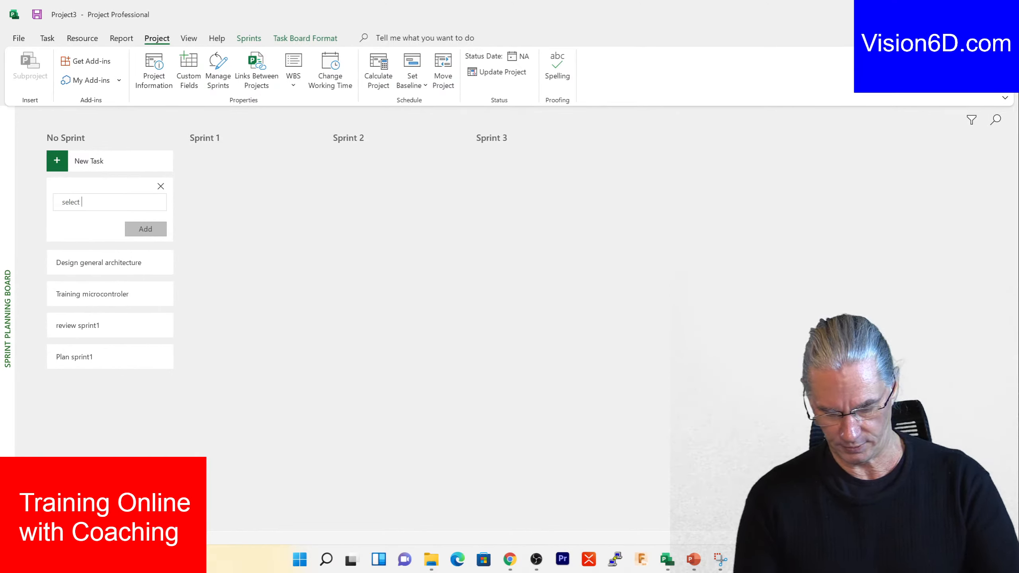
text(dev kit)
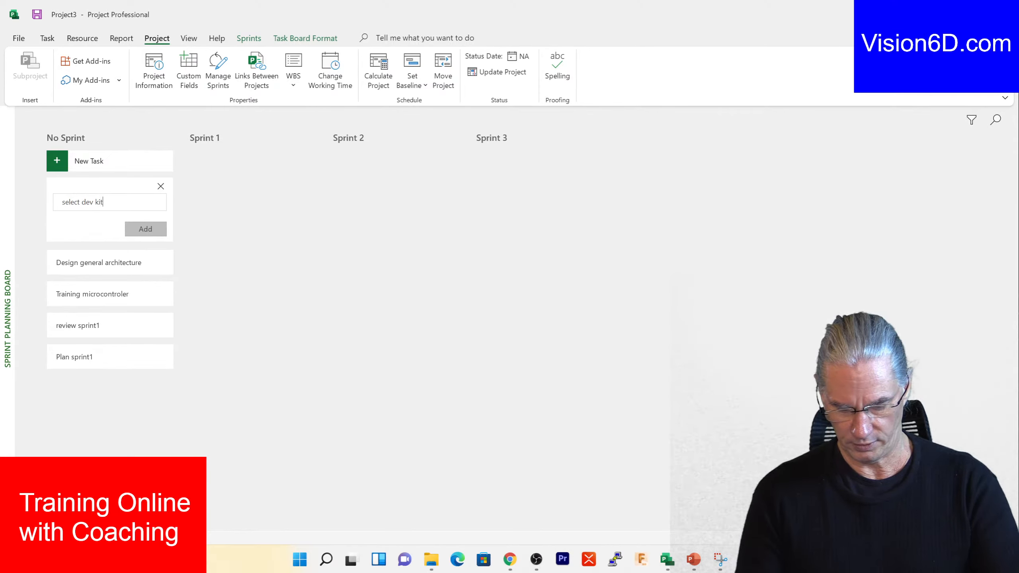
click(164, 229)
click(102, 162)
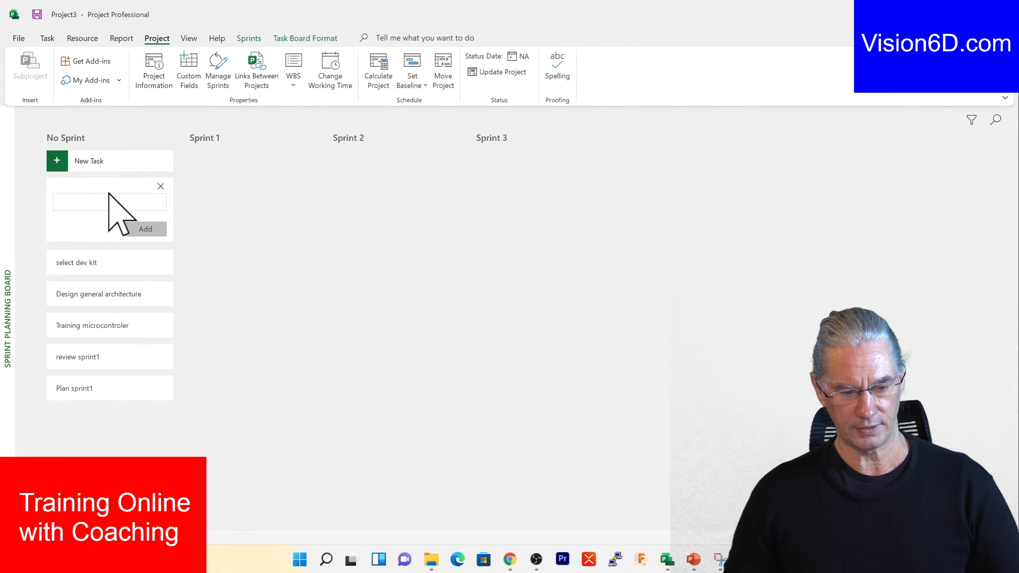
text(order)
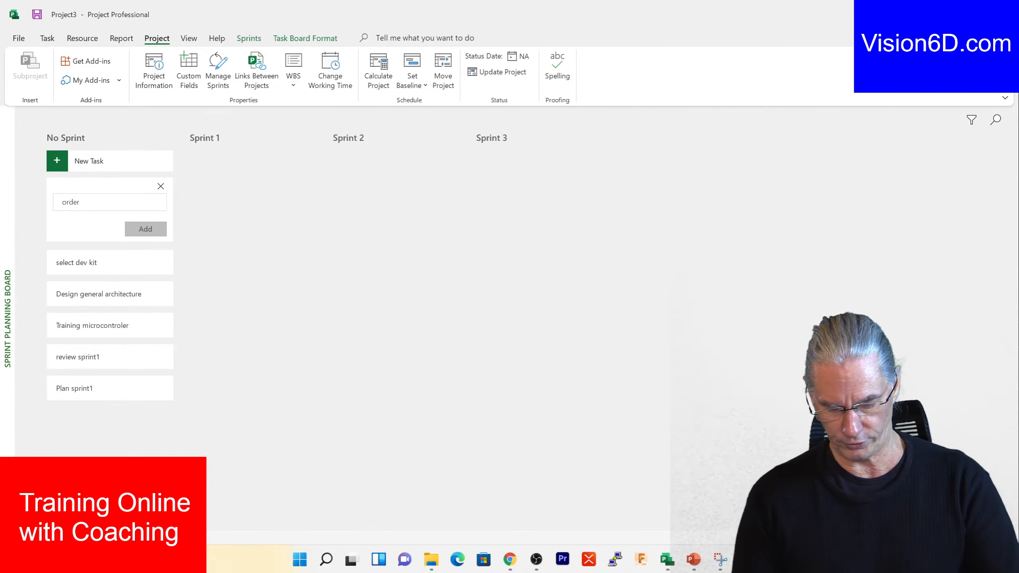
text( dev )
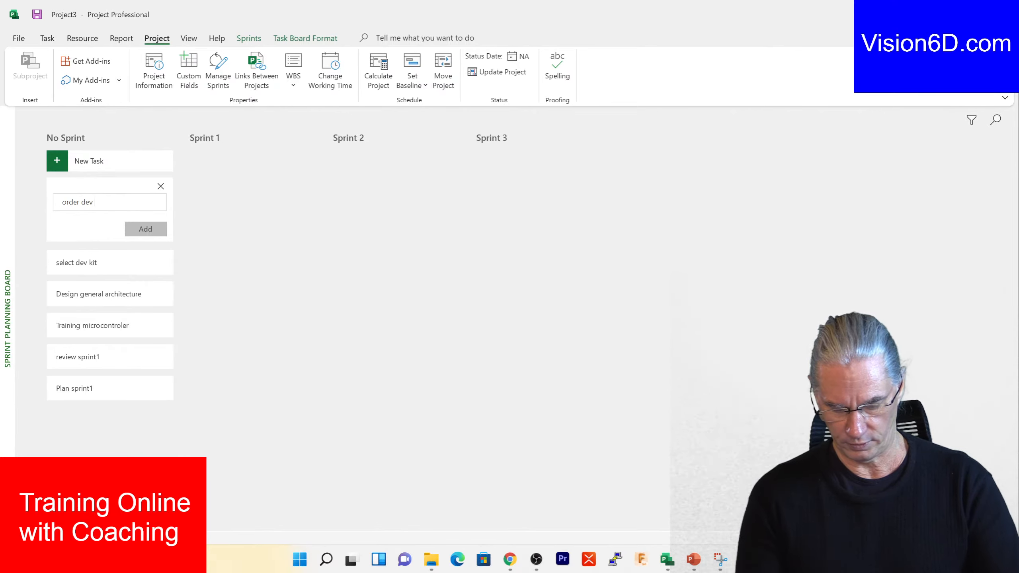
text(kit)
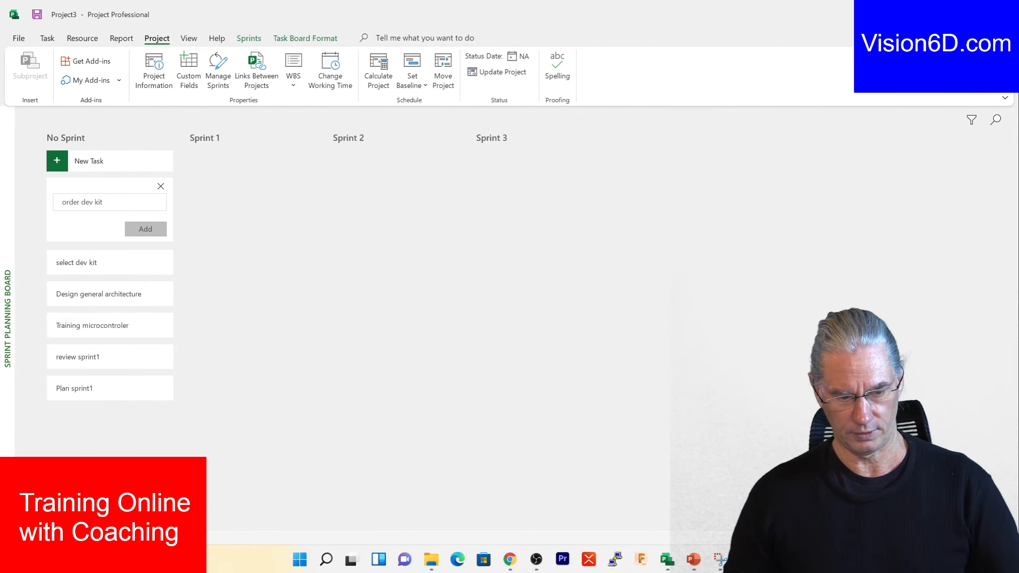
click(159, 227)
Step: Reorder the No Sprint cards so "Plan sprint1" comes first and "Training microcontroler" sits directly below it
click(81, 161)
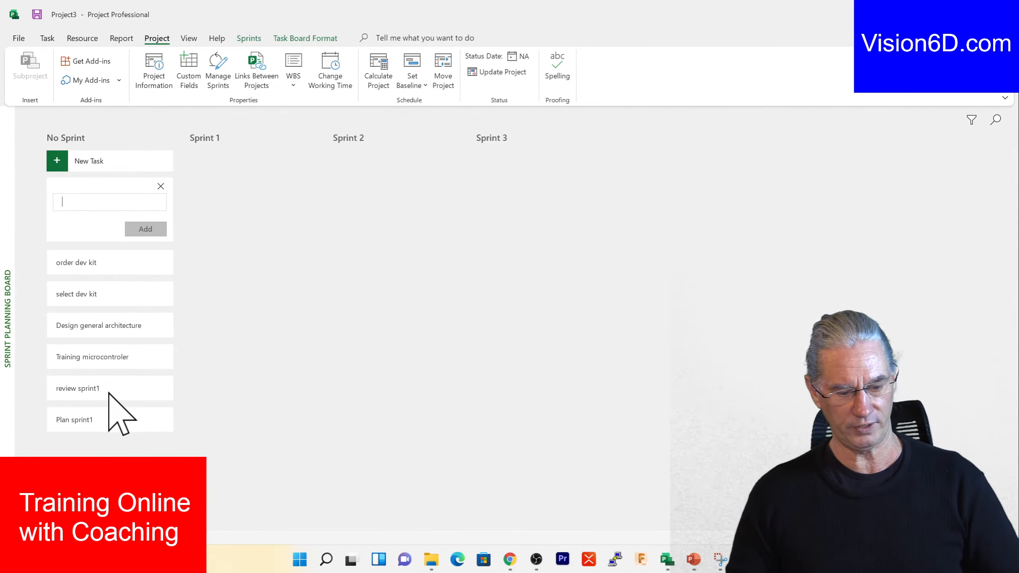
click(106, 417)
drag(105, 418, 107, 260)
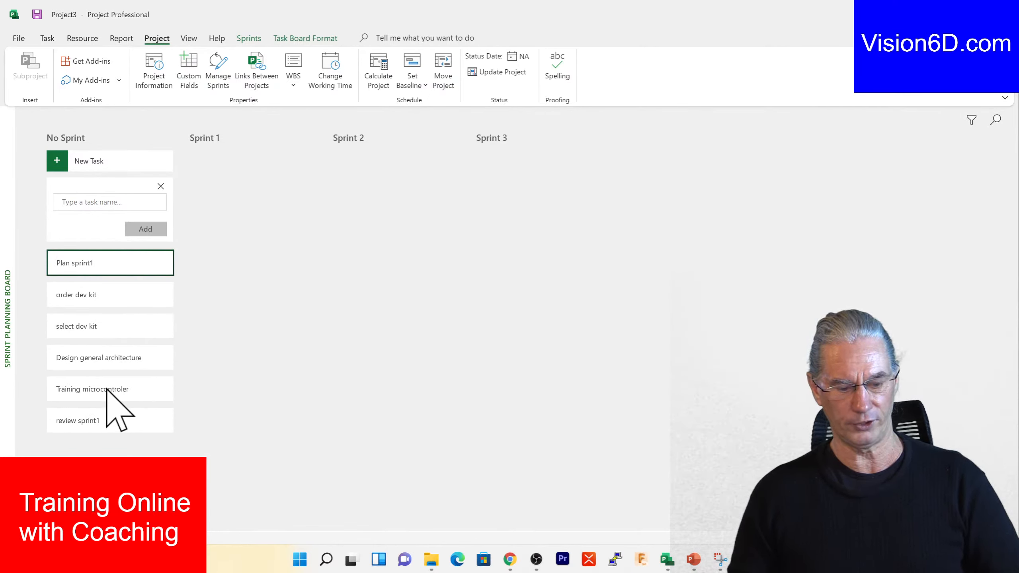
drag(106, 389, 108, 296)
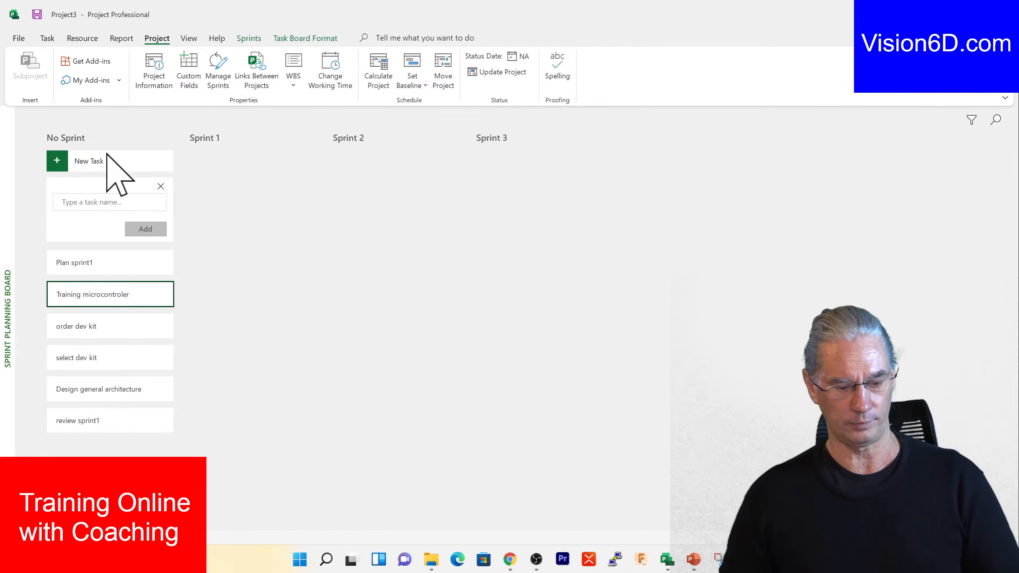
Step: Save the new sprints project as Iot-PTZ-training-en in the training-fr folder
click(18, 38)
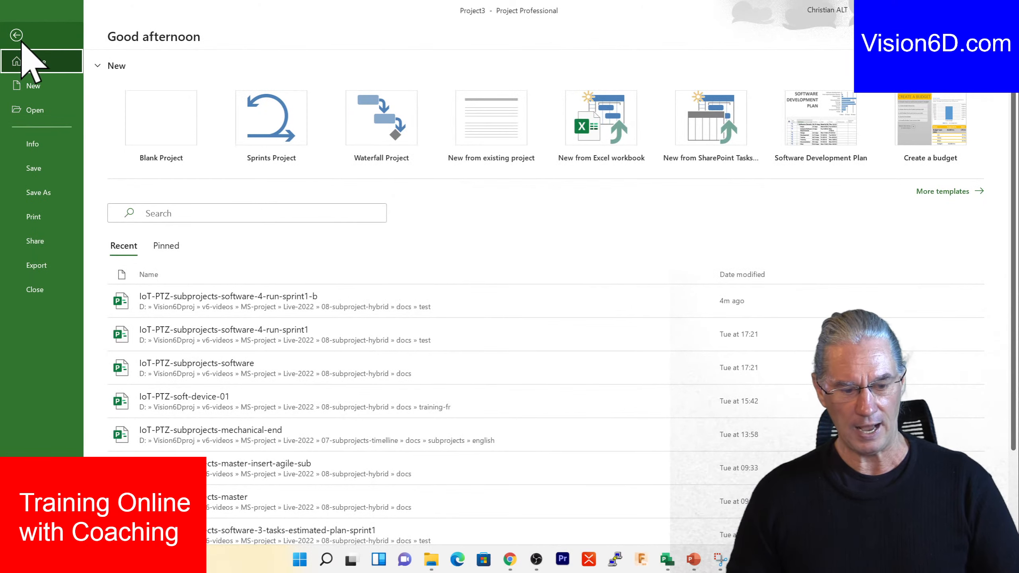
click(56, 195)
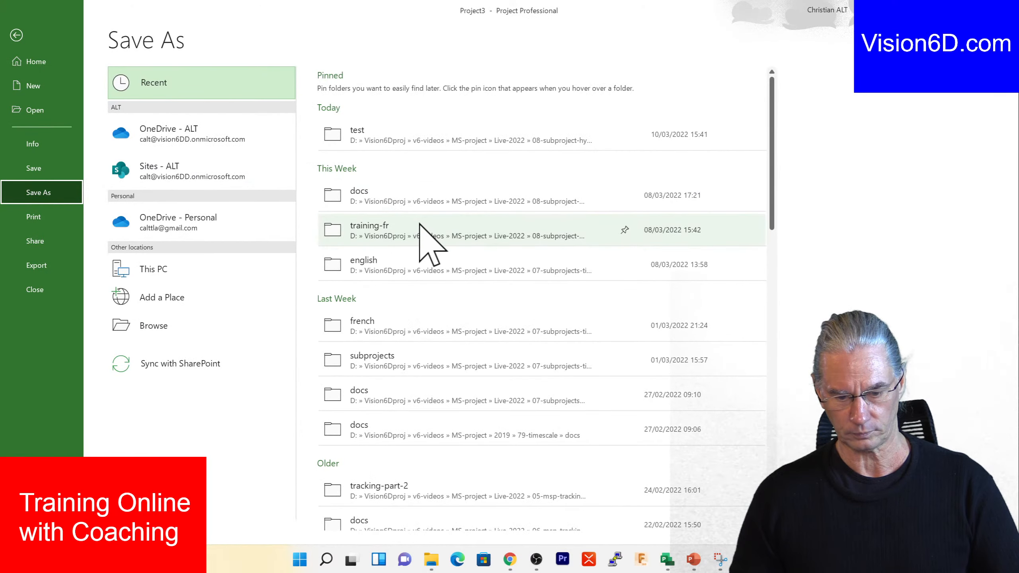
click(423, 228)
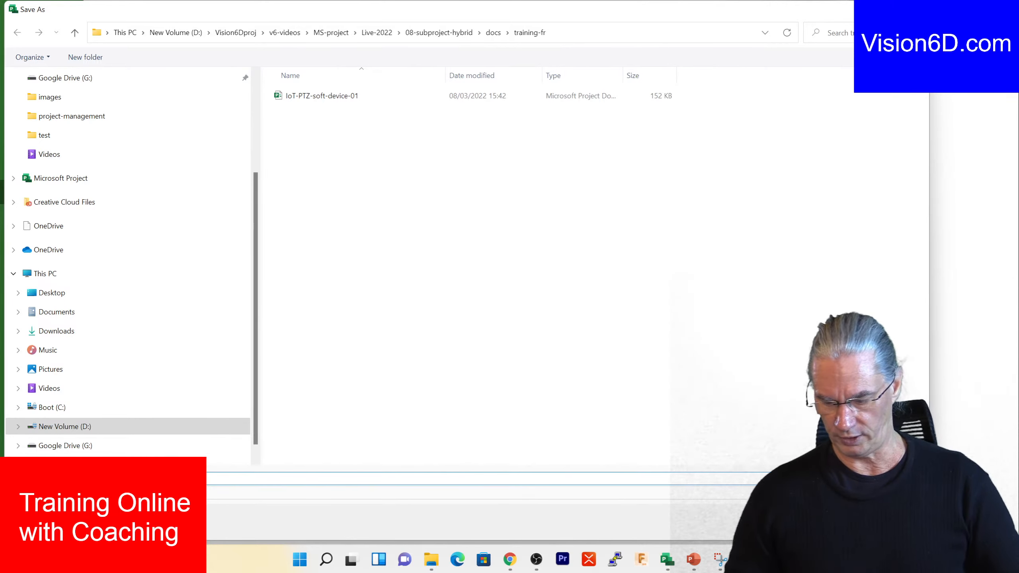
click(564, 33)
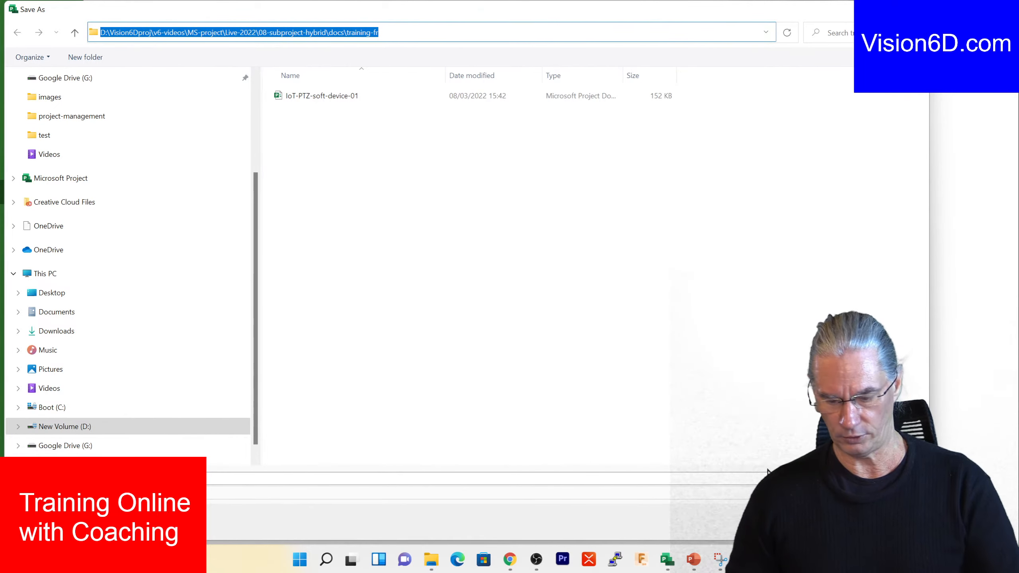
key(Escape)
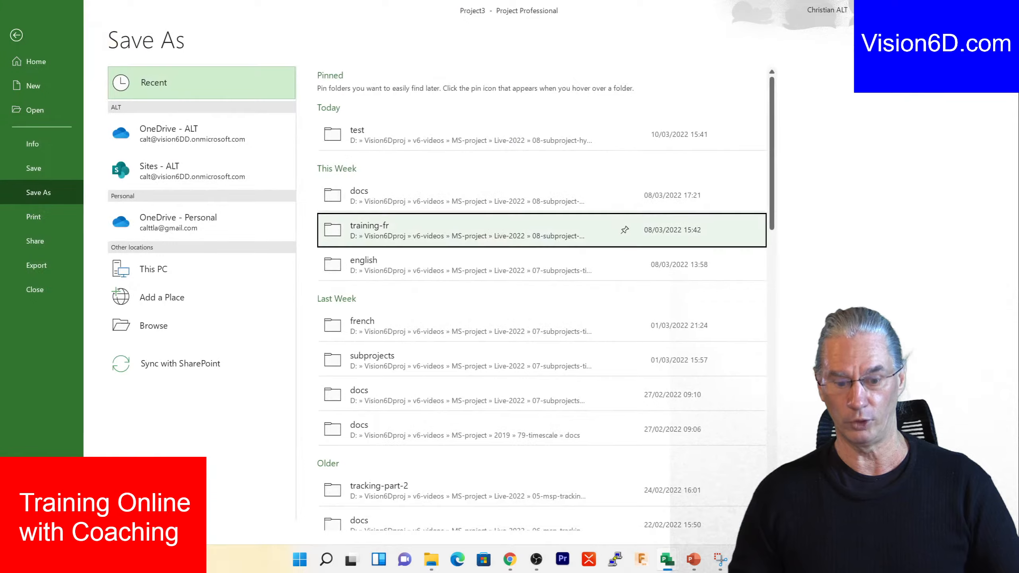
key(Escape)
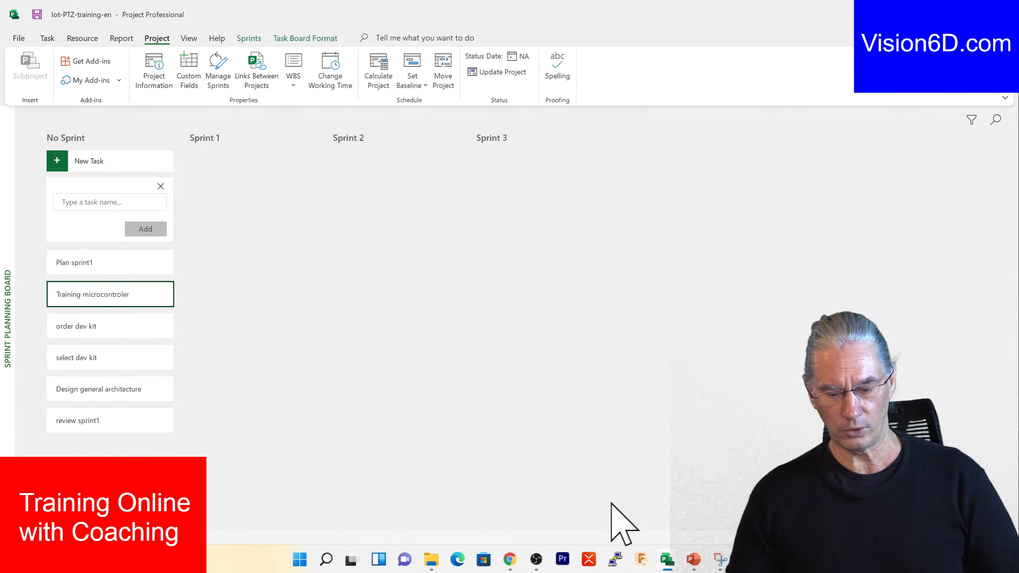
Step: Insert Iot-PTZ-training-en as a linked subproject in row 27 of the IoT-PTZ-subprojects-master-insert-agile-sub plan and expand its tasks
mouse_move(668, 561)
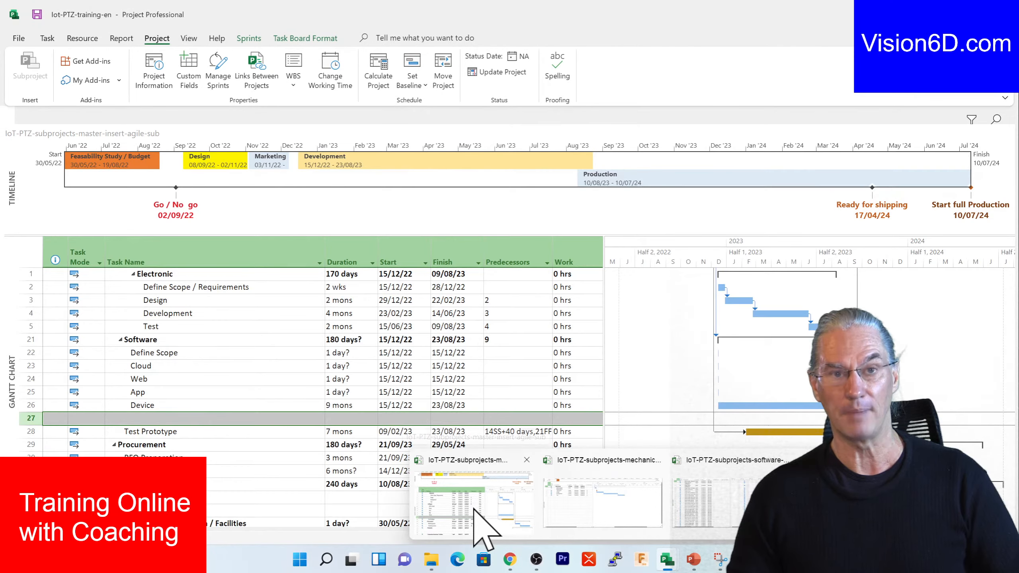
click(484, 519)
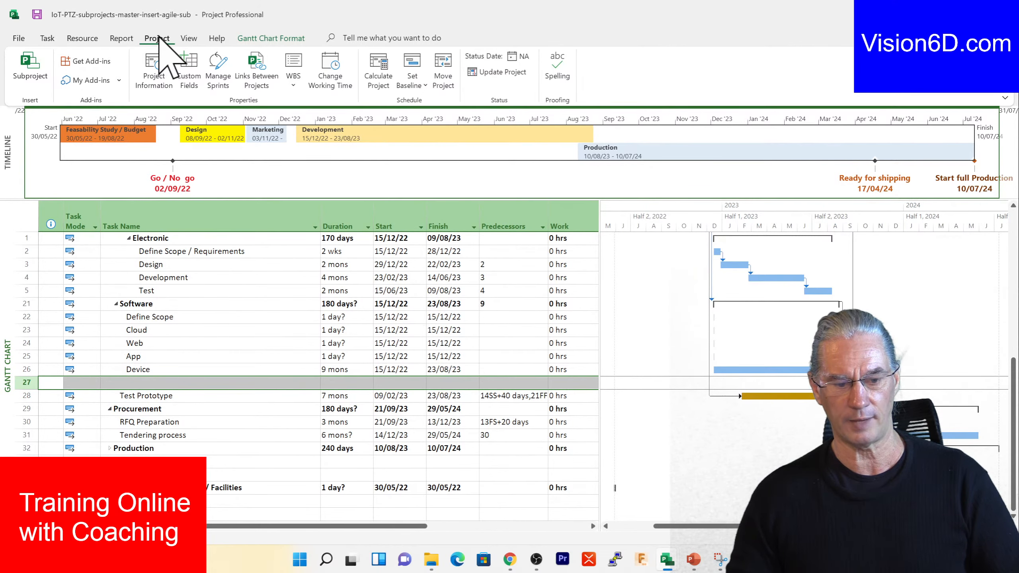
click(29, 65)
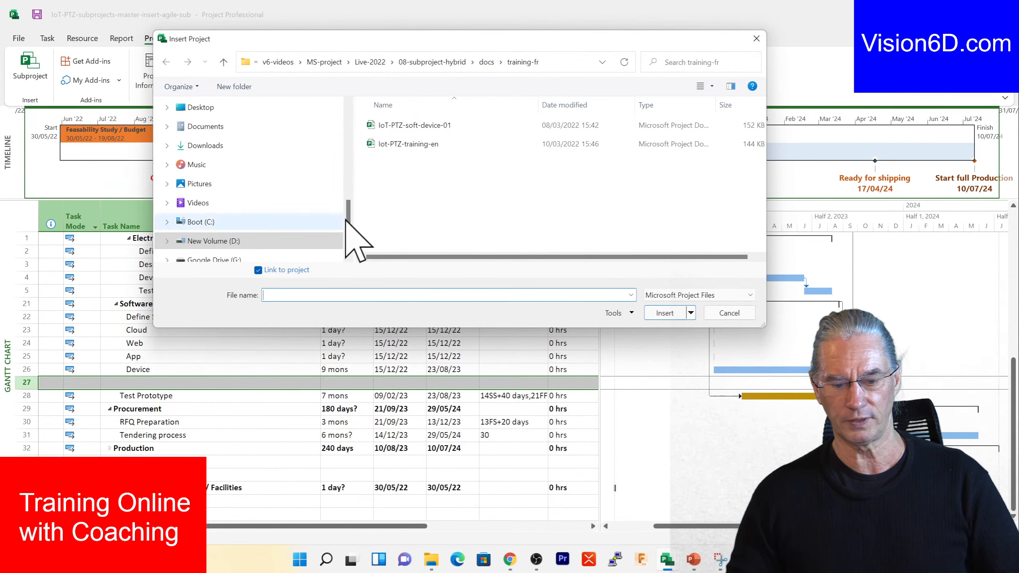
double_click(371, 145)
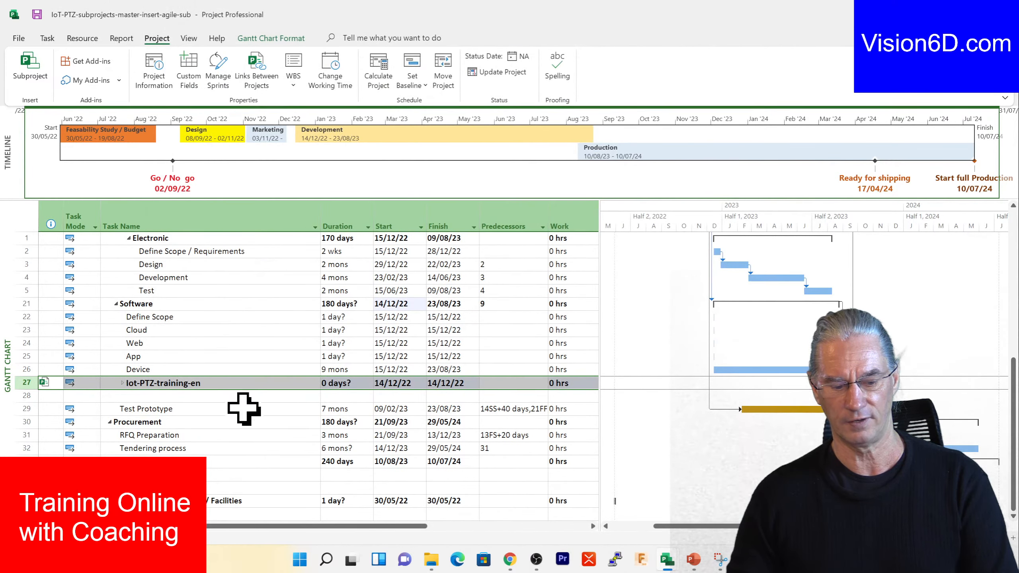
click(122, 383)
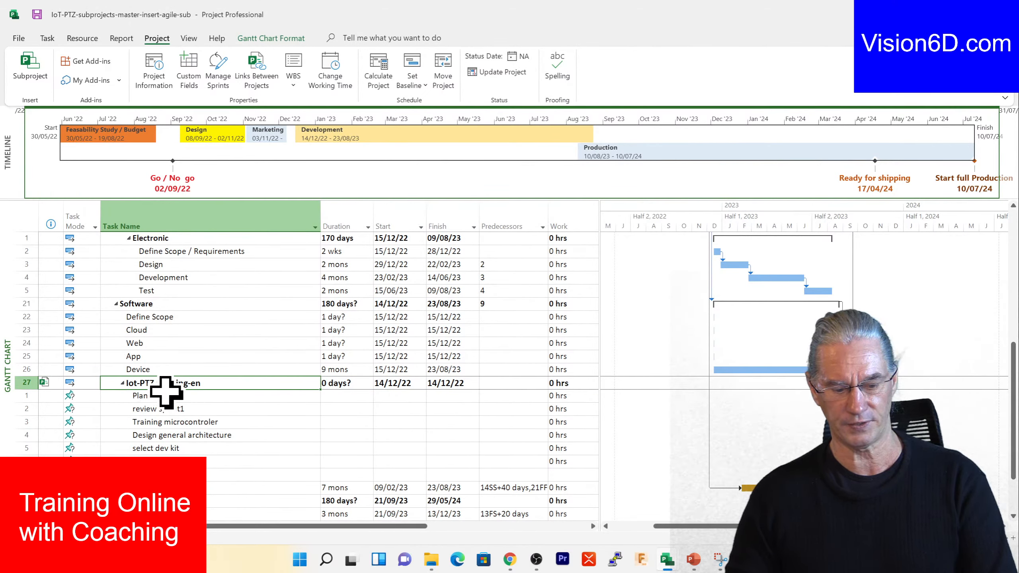